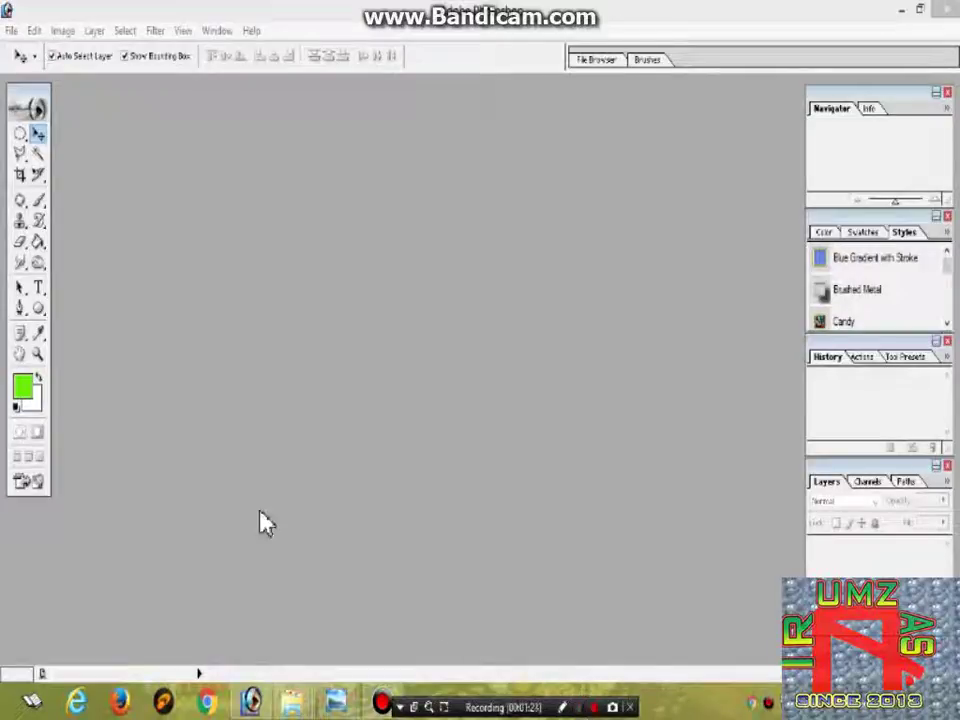
Open the green valley photo gsu.jpg from the 'new gics 2106 wals' folder
click(11, 33)
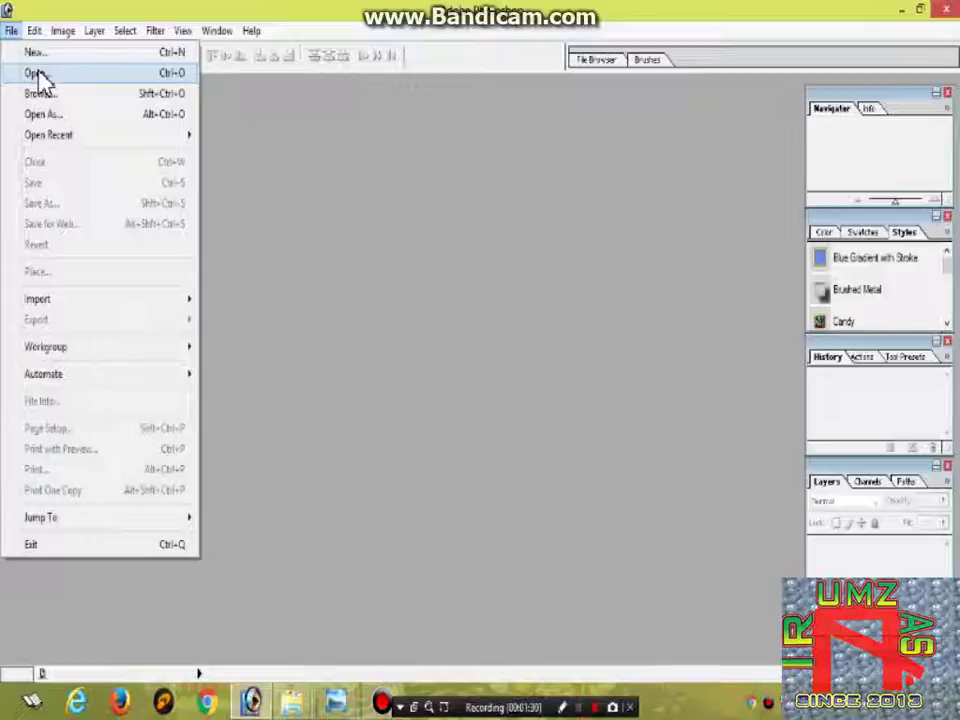
click(38, 73)
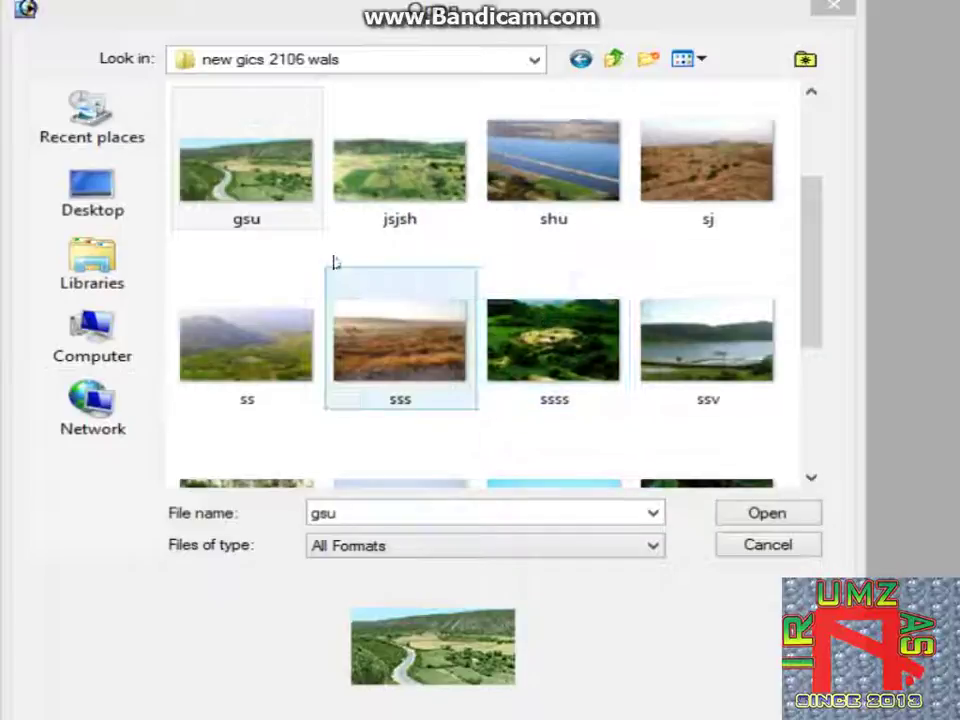
click(310, 208)
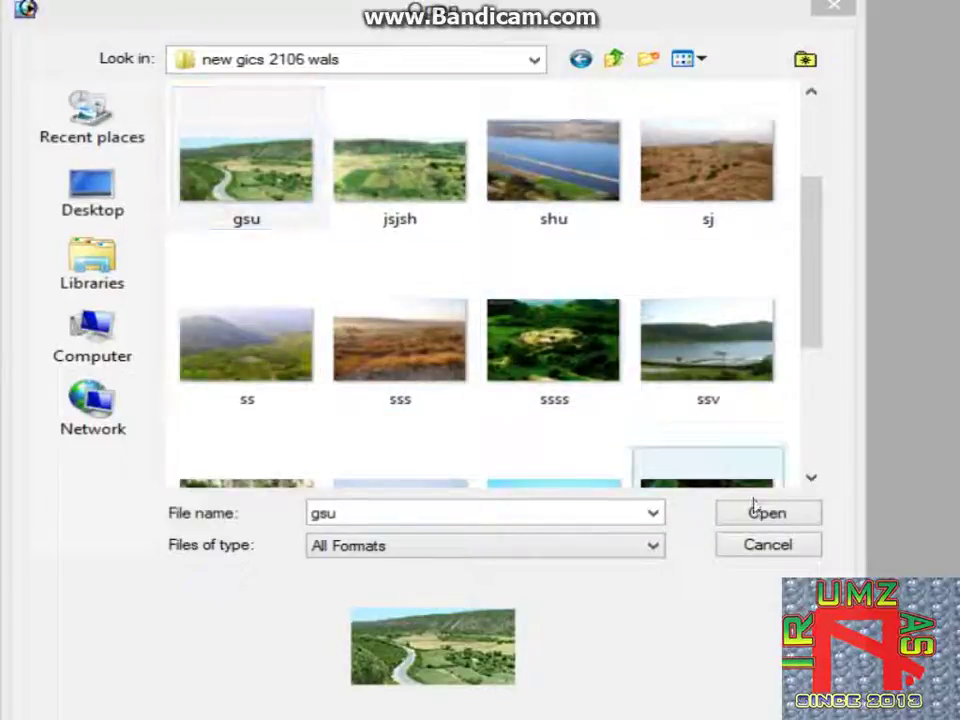
drag(813, 479, 813, 479)
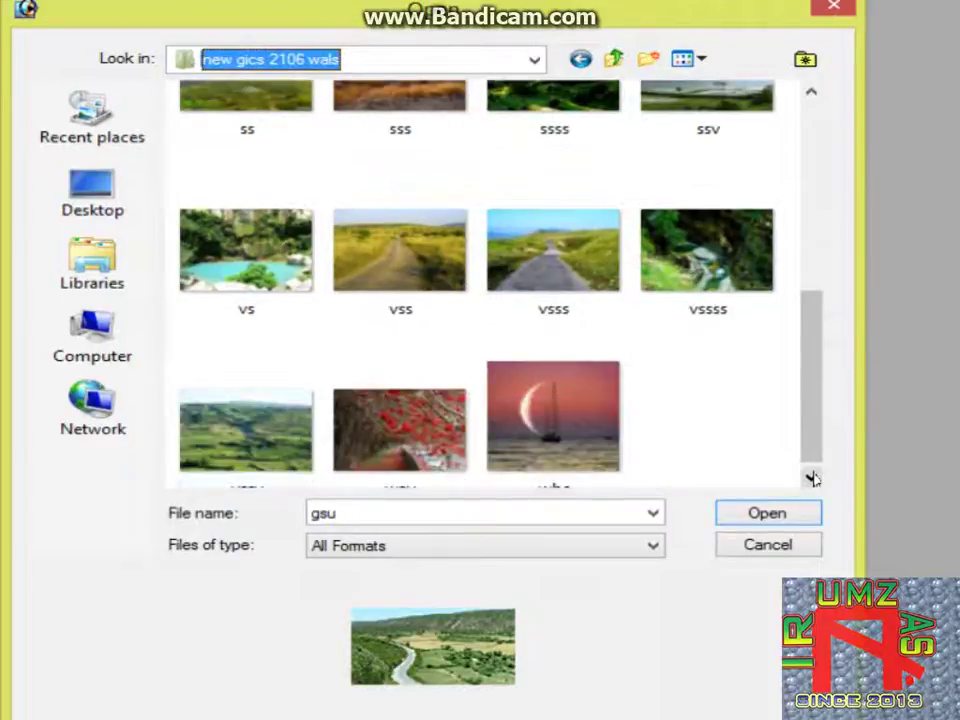
click(813, 479)
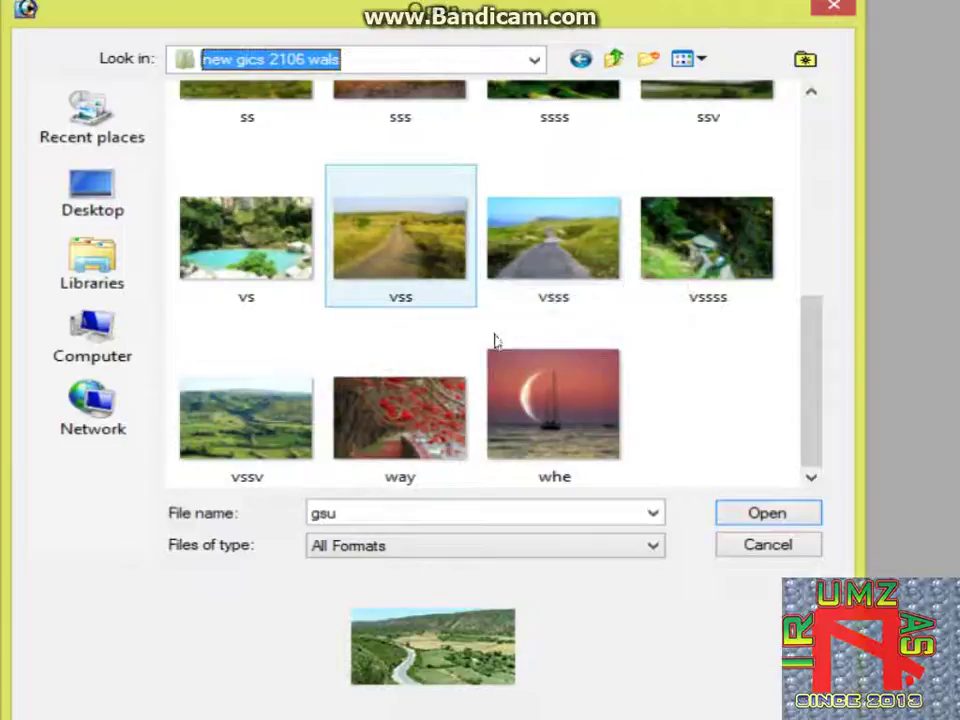
click(811, 94)
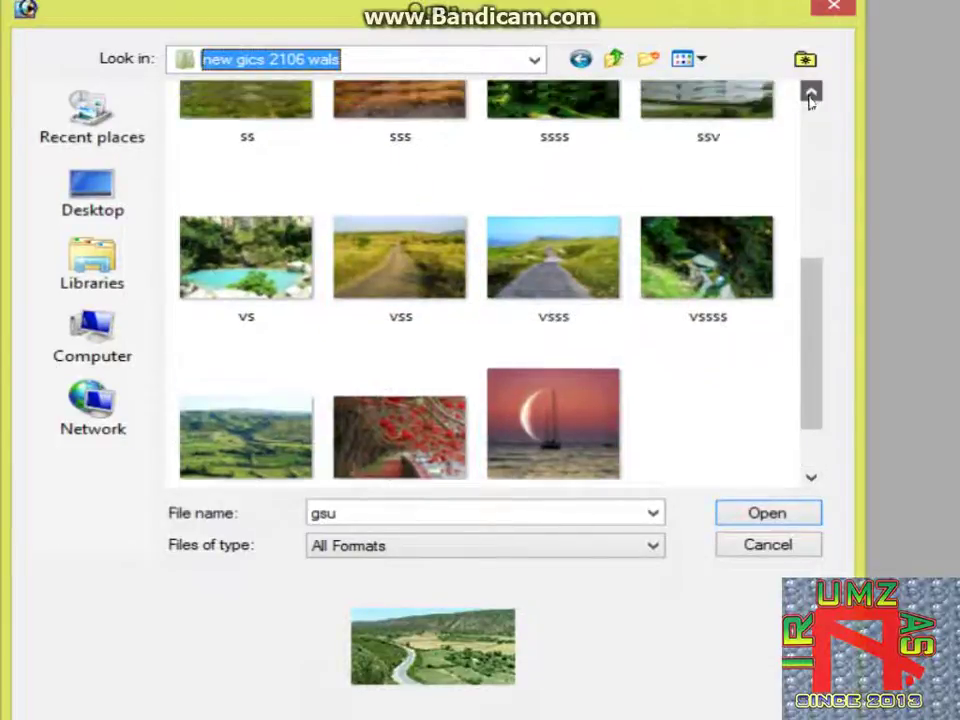
click(811, 94)
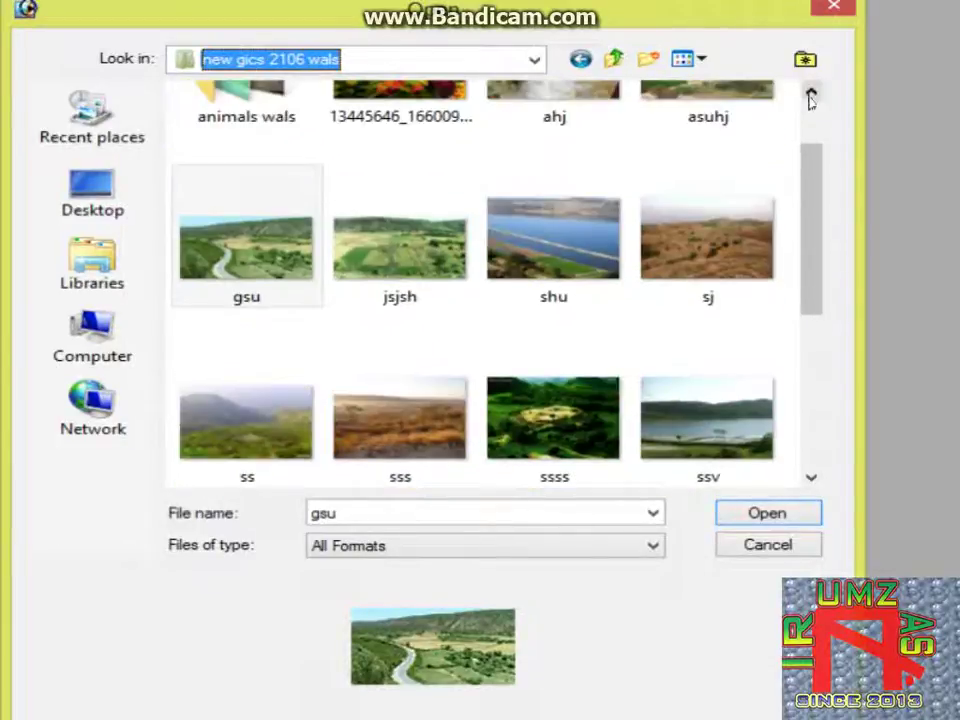
double_click(266, 244)
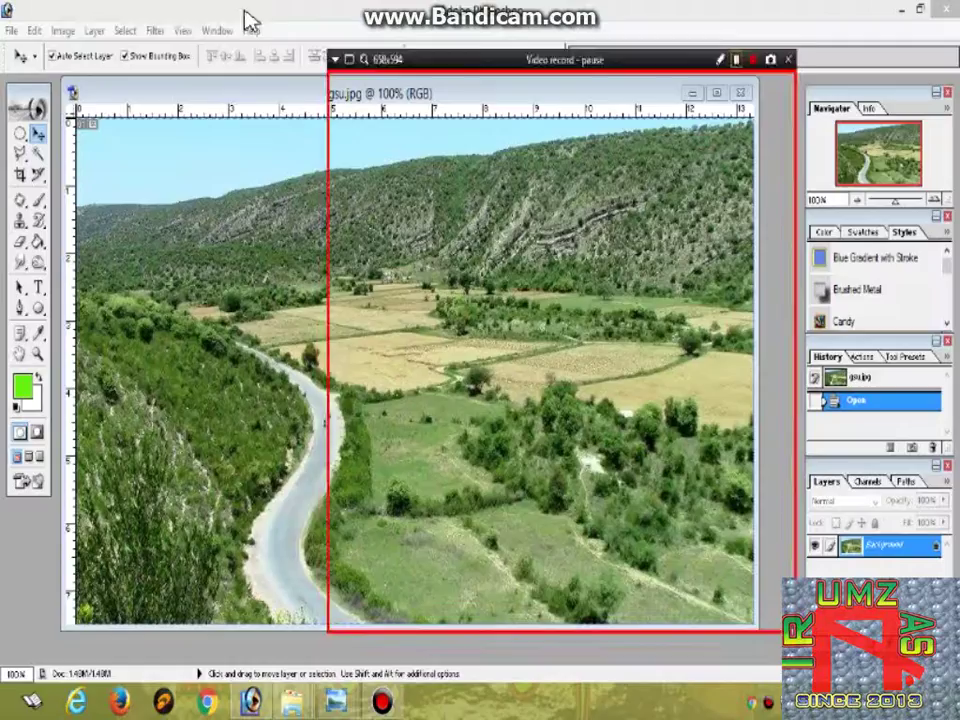
key(F12)
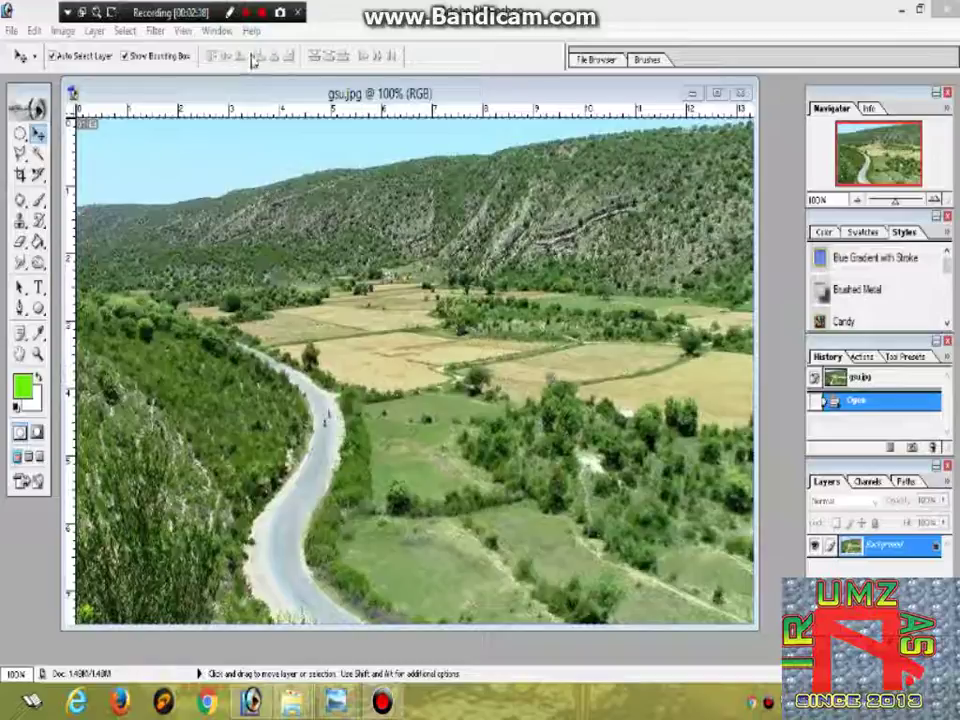
click(246, 14)
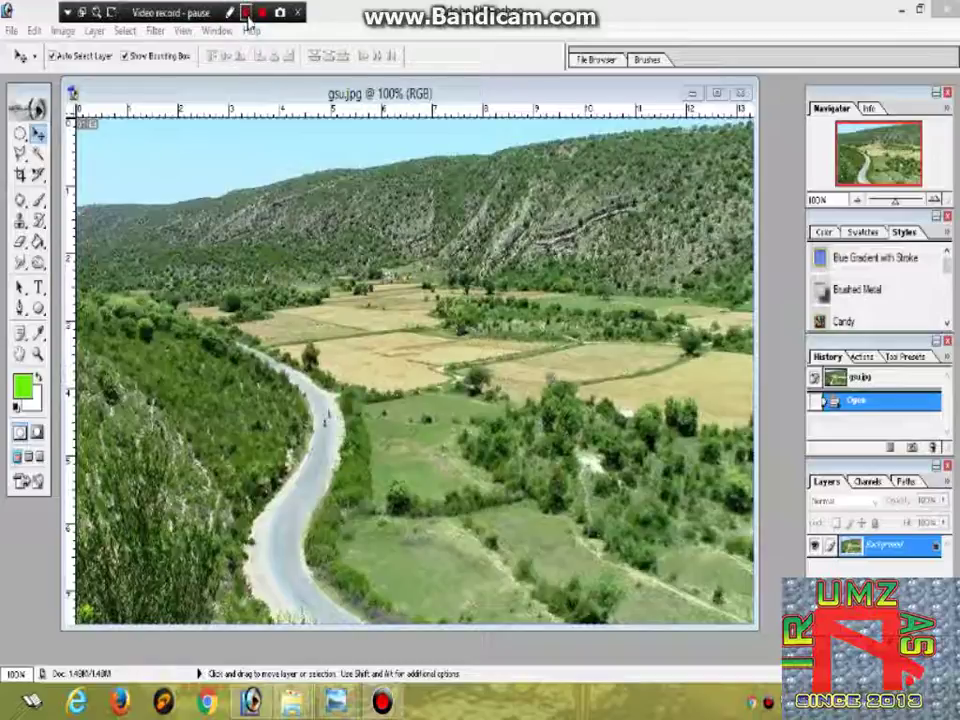
click(246, 14)
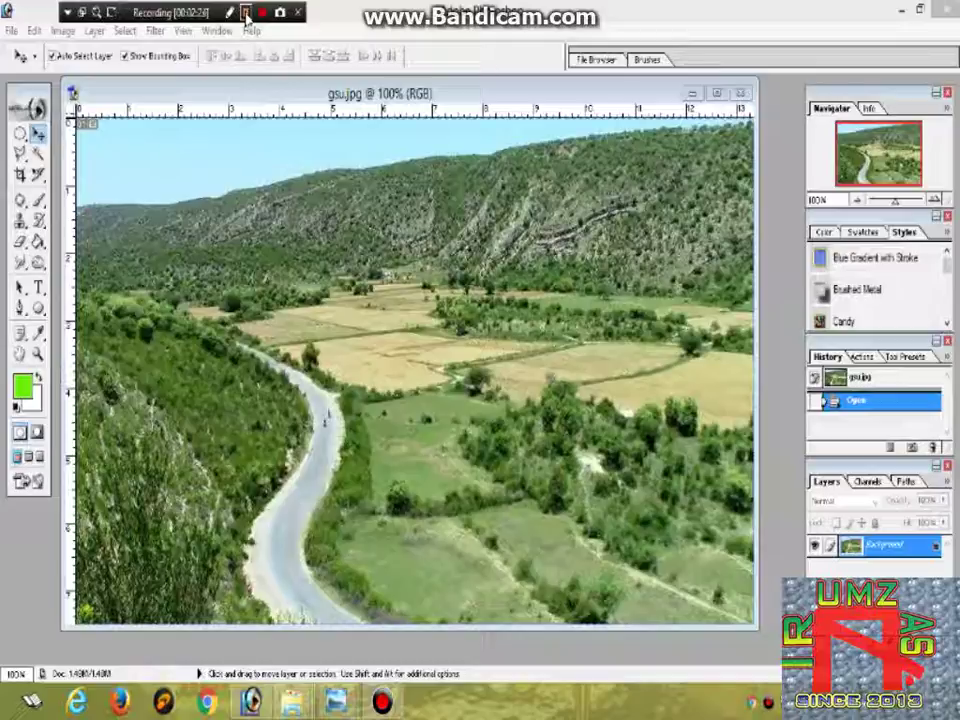
click(246, 14)
click(246, 14)
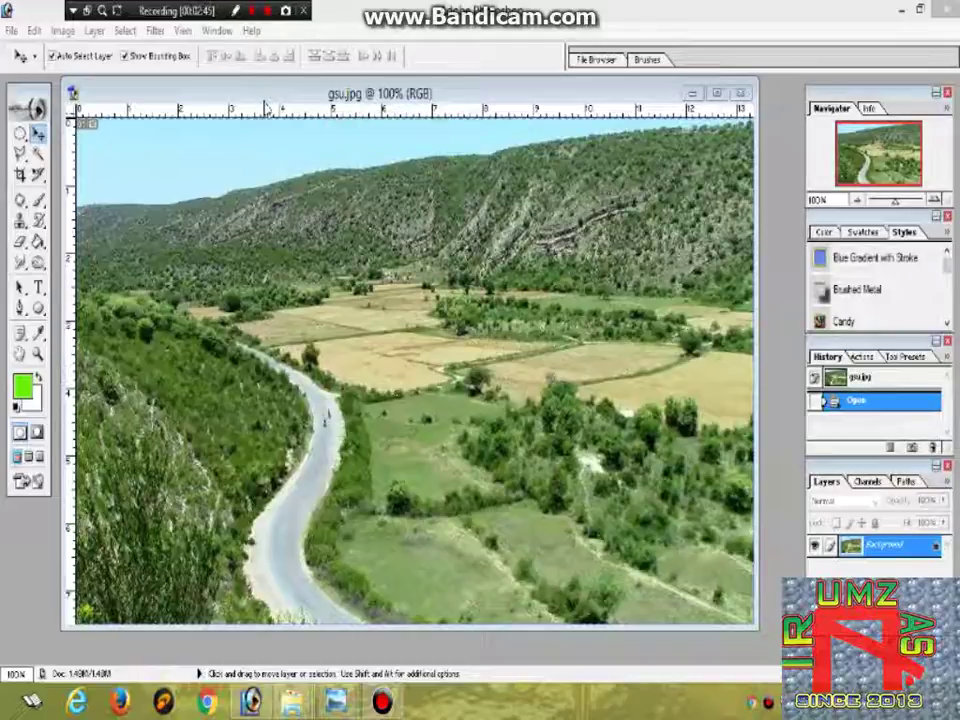
Switch to InPage (Urdu 2000 Professional) and show its File menu
click(251, 14)
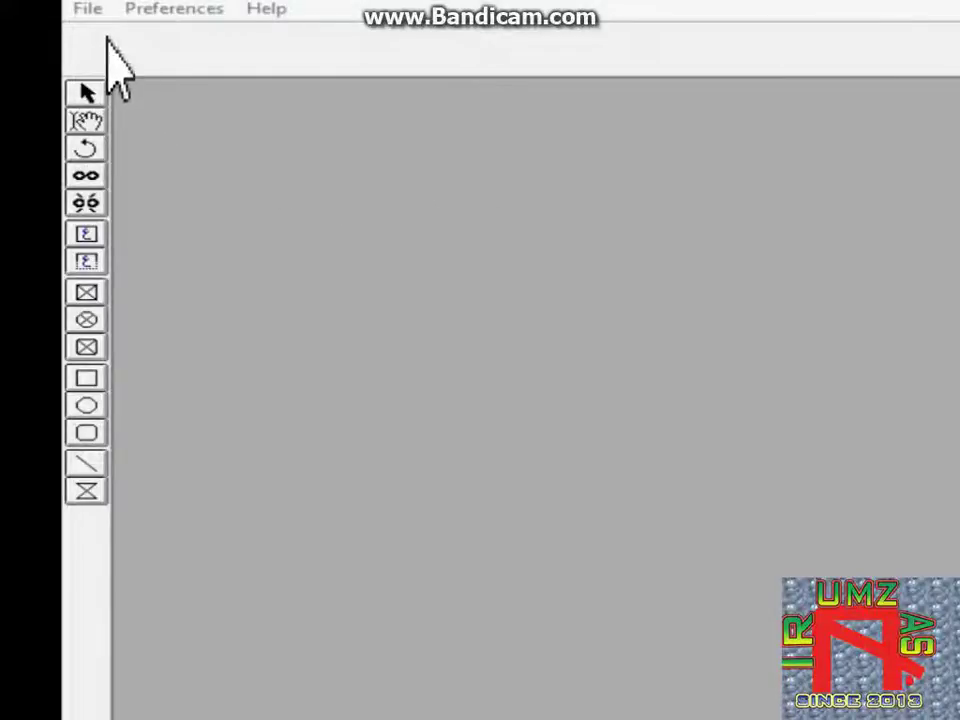
click(89, 12)
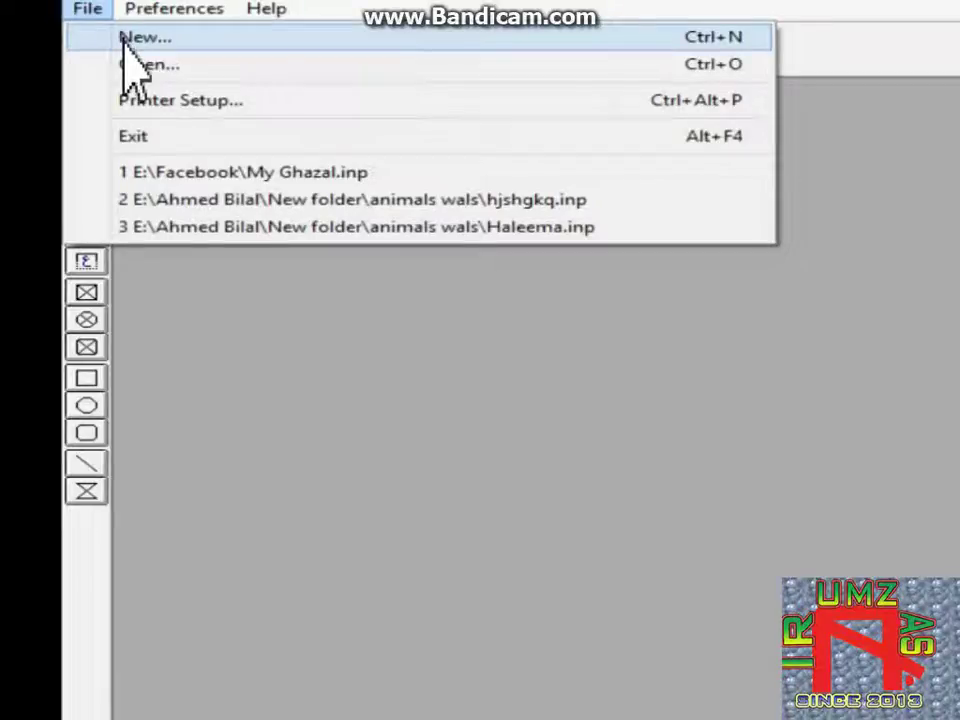
Create a new A4 portrait, right-to-left document with Automatic Text Box kept on
click(123, 42)
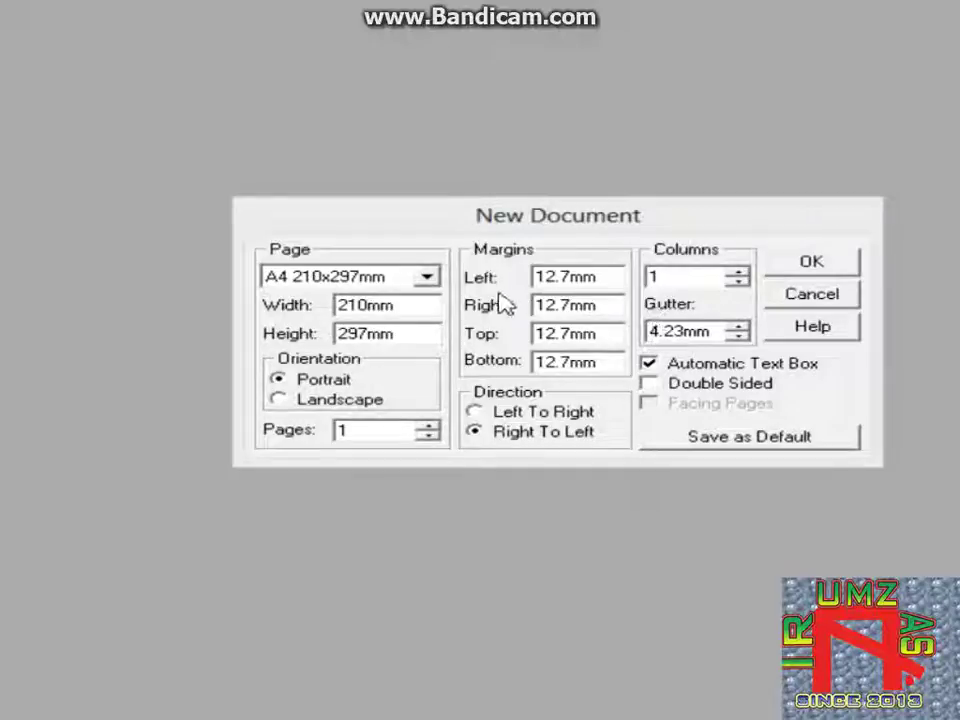
click(647, 362)
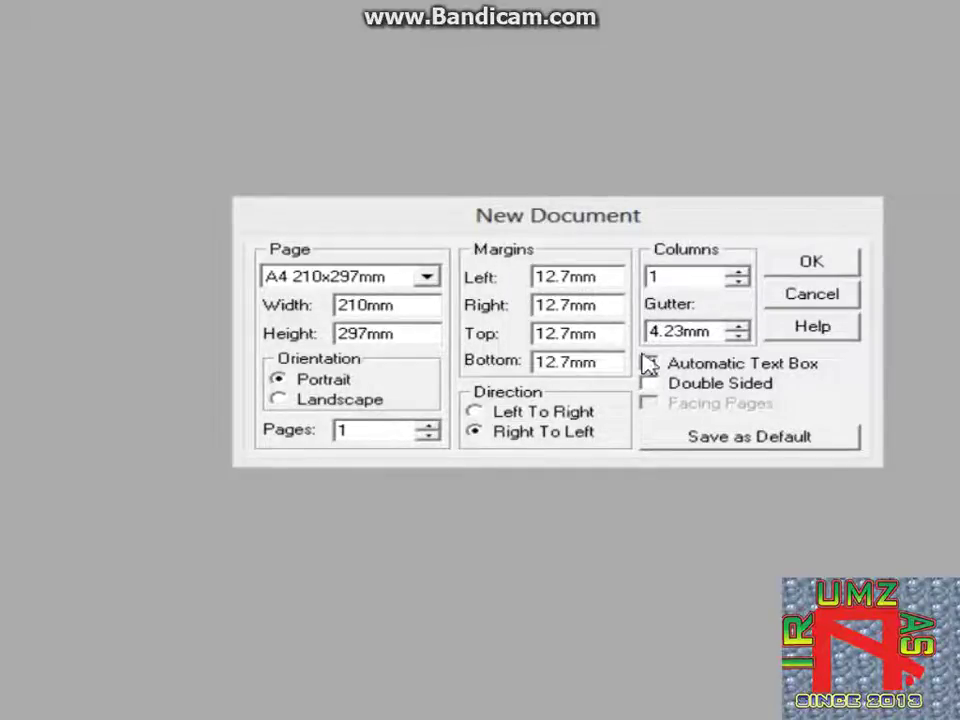
click(648, 363)
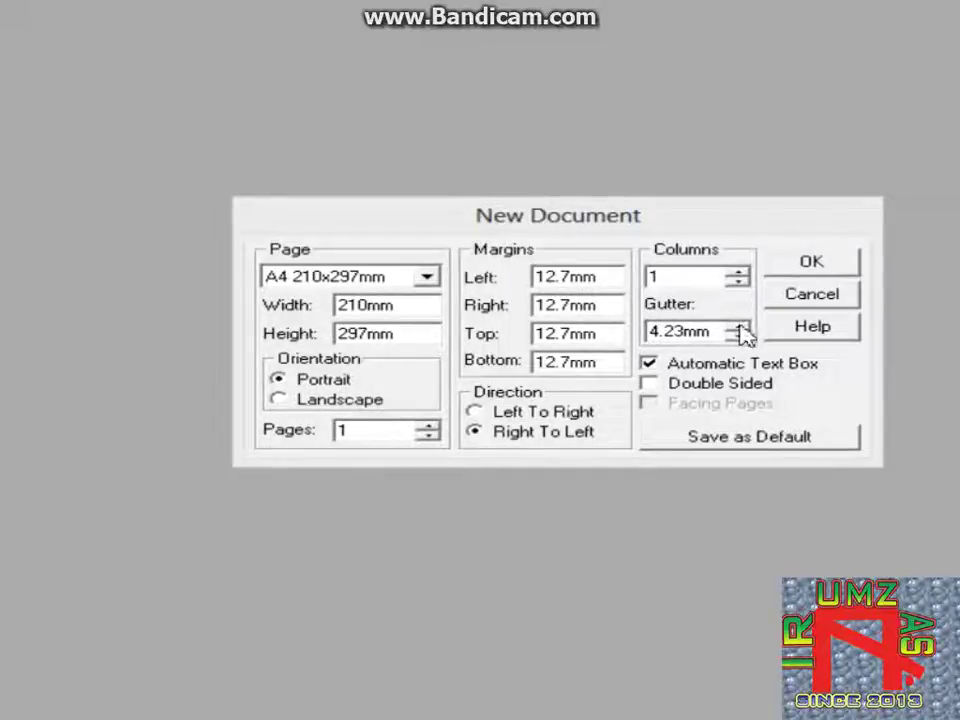
click(785, 266)
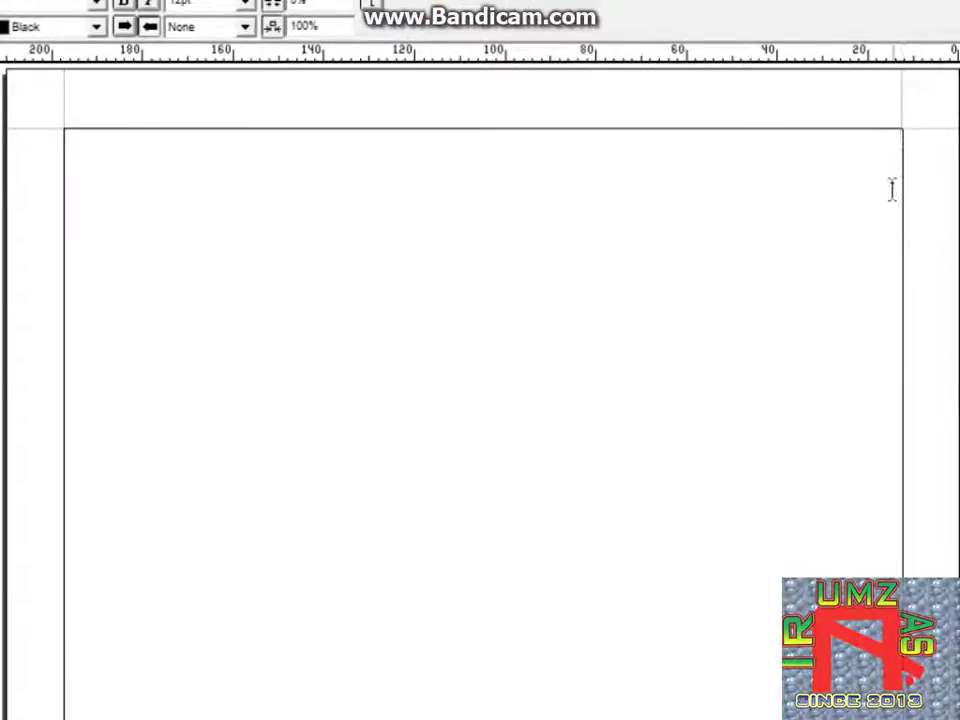
Erase the test text بسم الله, paste پاکستان on the page and select it
text(بسم)
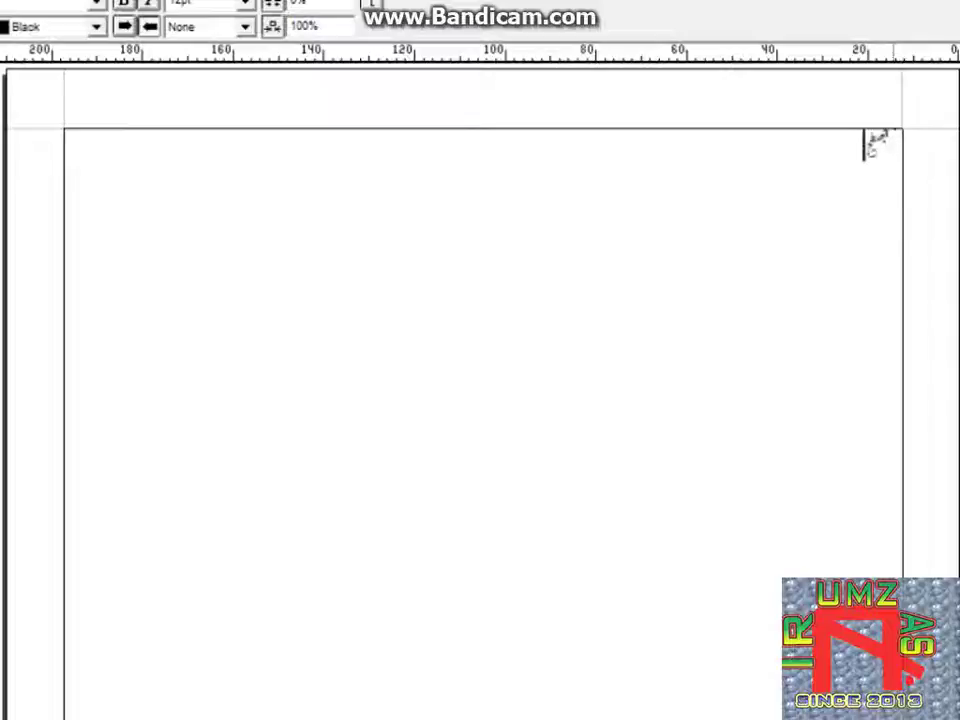
text( الله)
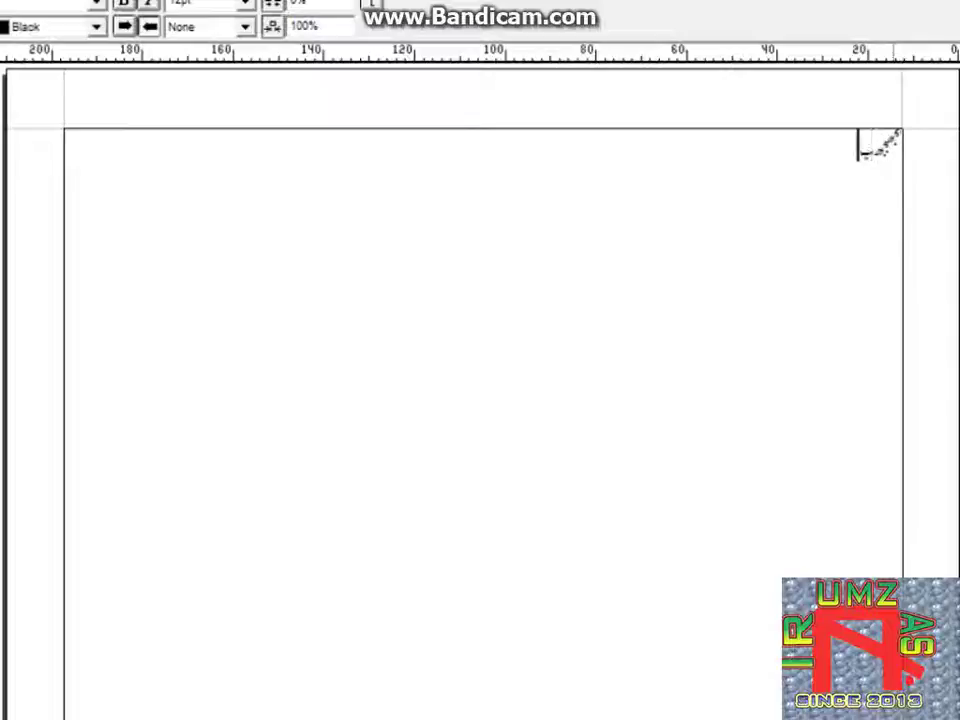
key(BackSpace)
key(BackSpace)
key(BackSpace)
key(BackSpace)
key(BackSpace)
key(BackSpace)
key(BackSpace)
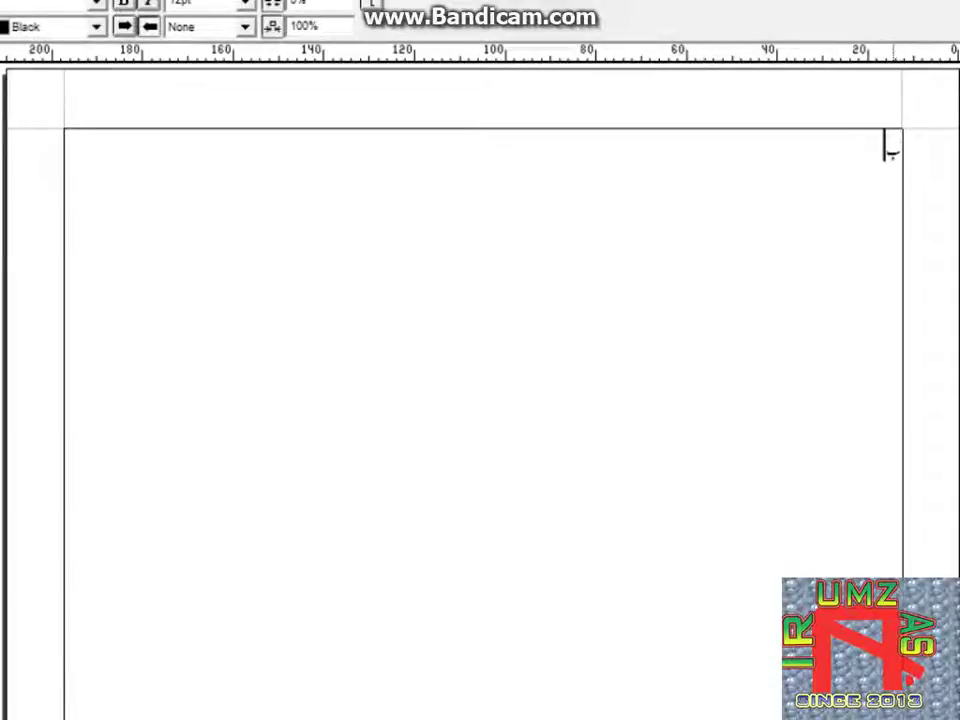
key(BackSpace)
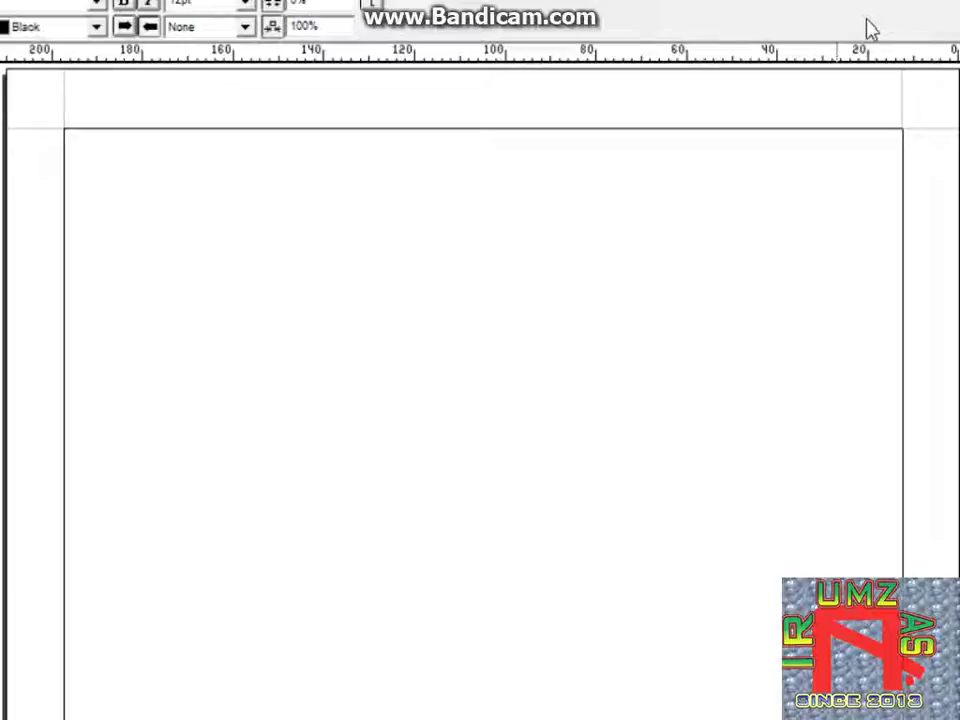
key(ctrl+v)
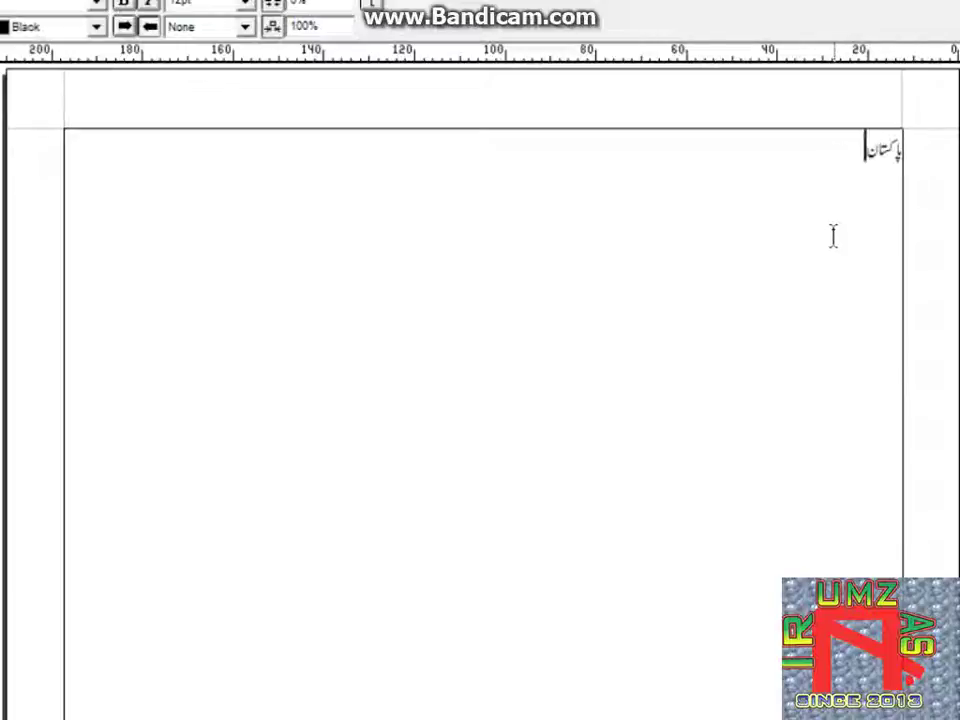
click(872, 152)
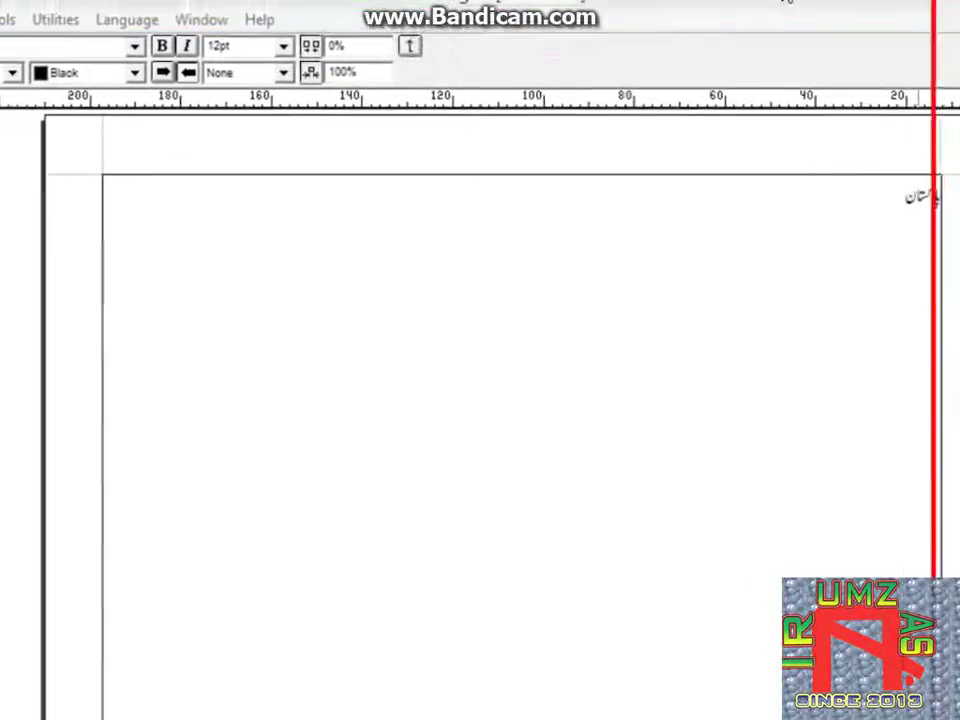
drag(854, 165, 911, 161)
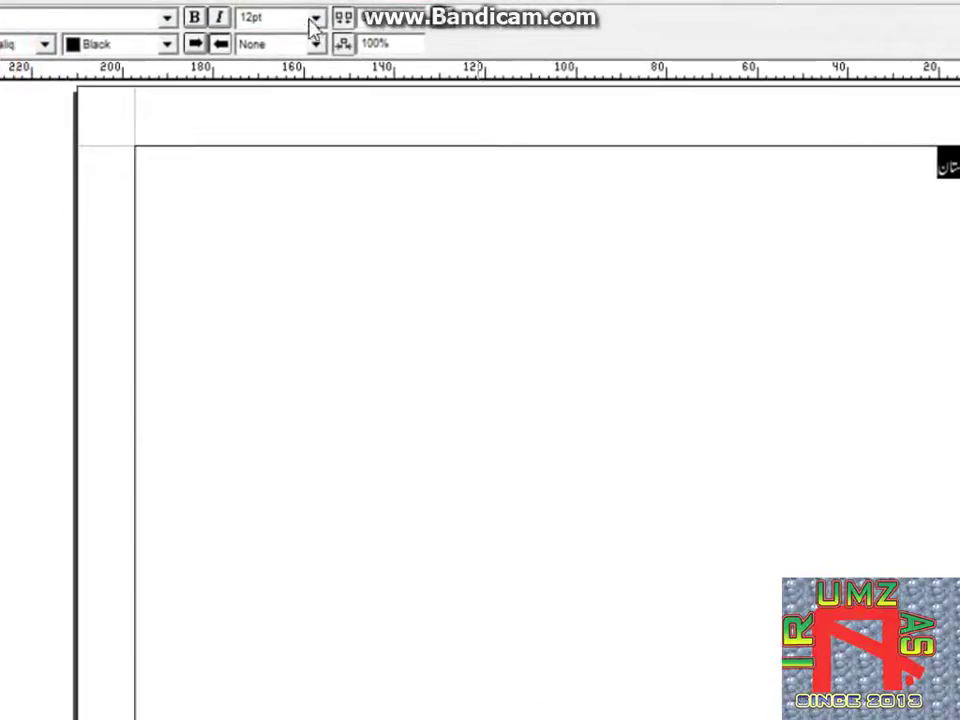
Set the selected Urdu word پاکستان to a 72pt font size
click(315, 18)
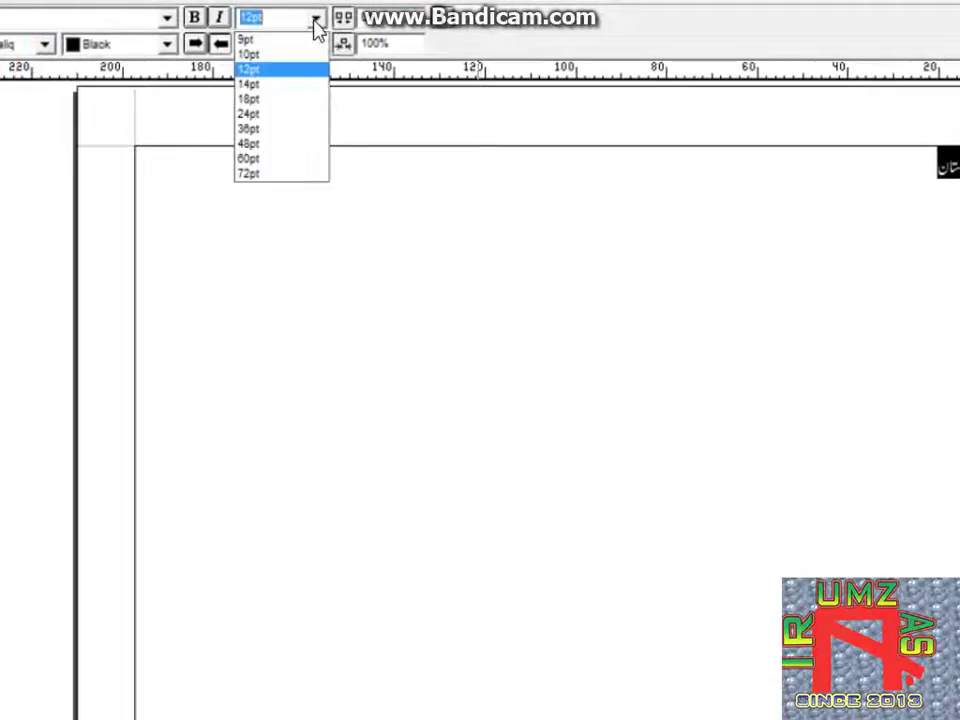
click(291, 145)
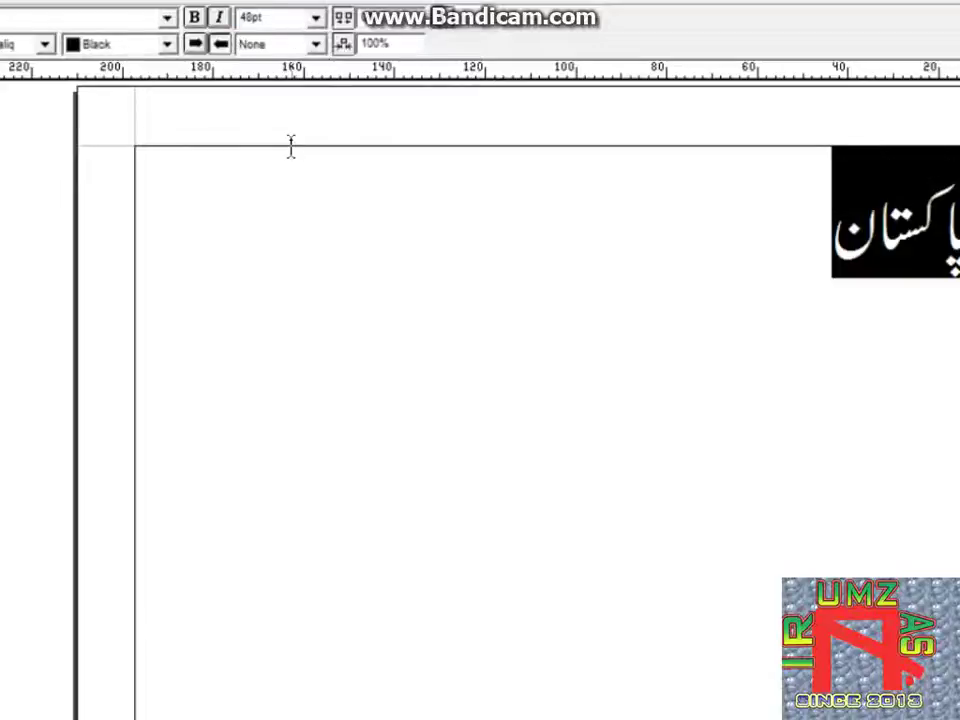
click(315, 18)
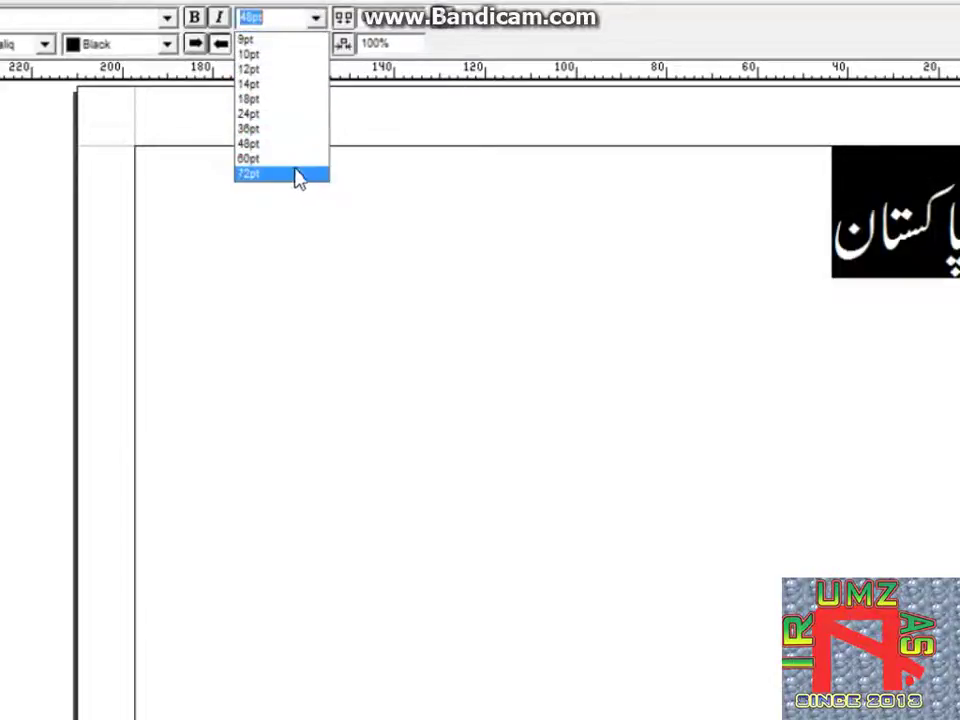
click(293, 176)
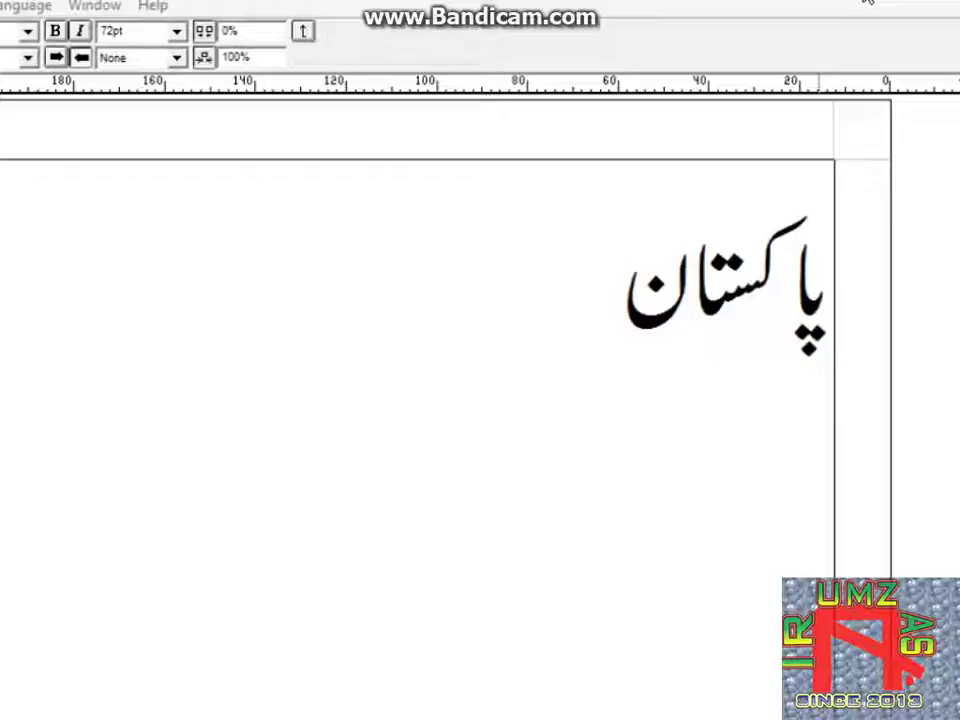
Push the word down a line and shift it toward the page centre
click(828, 296)
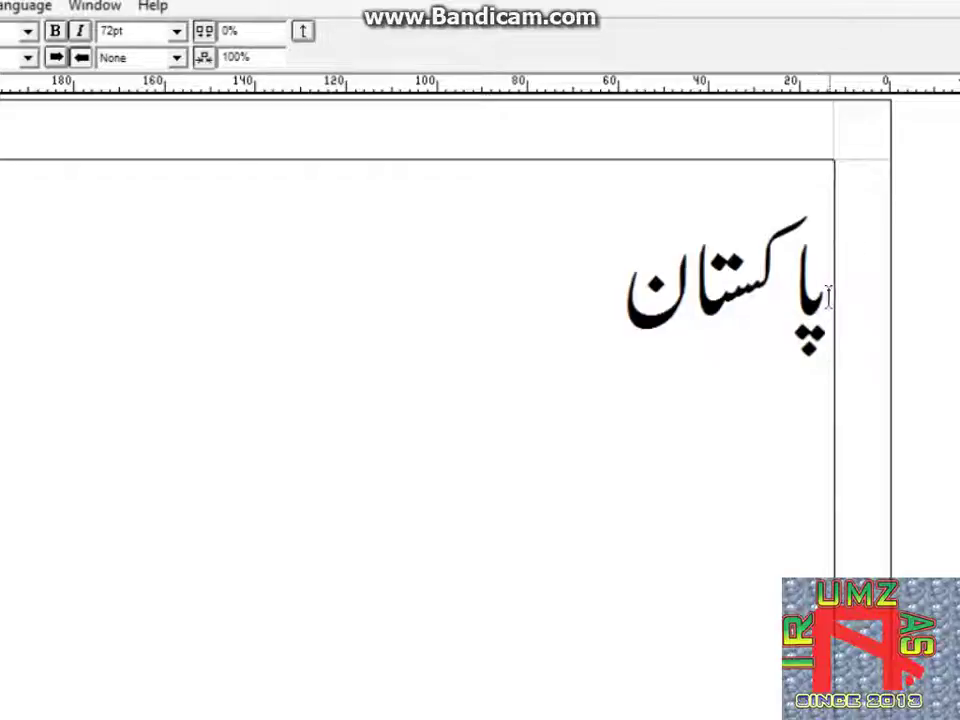
key(Return)
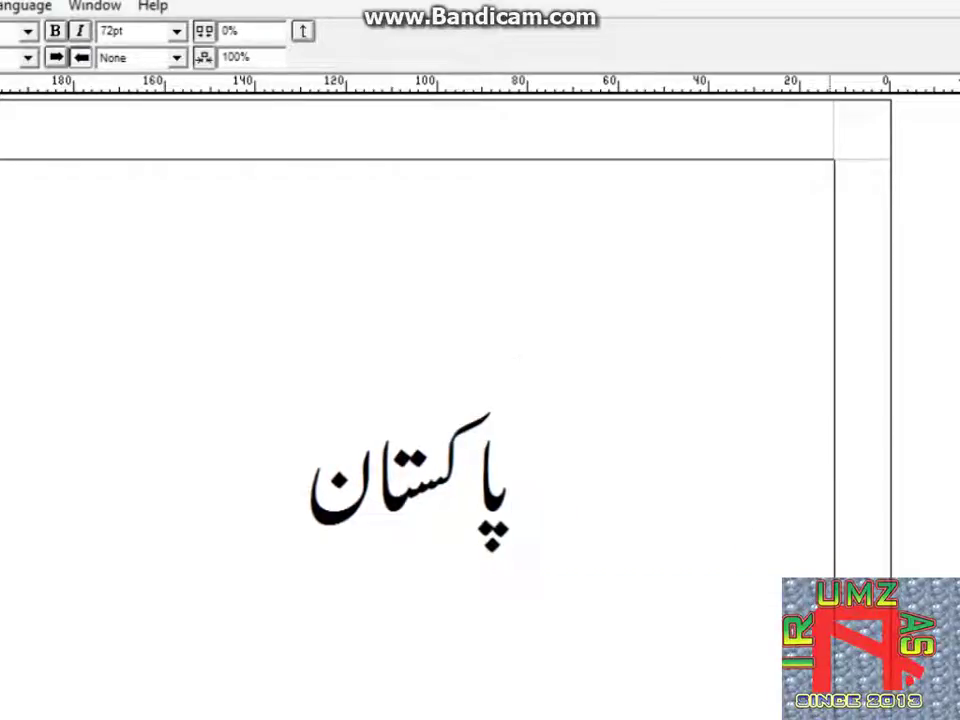
key(BackSpace)
key(BackSpace)
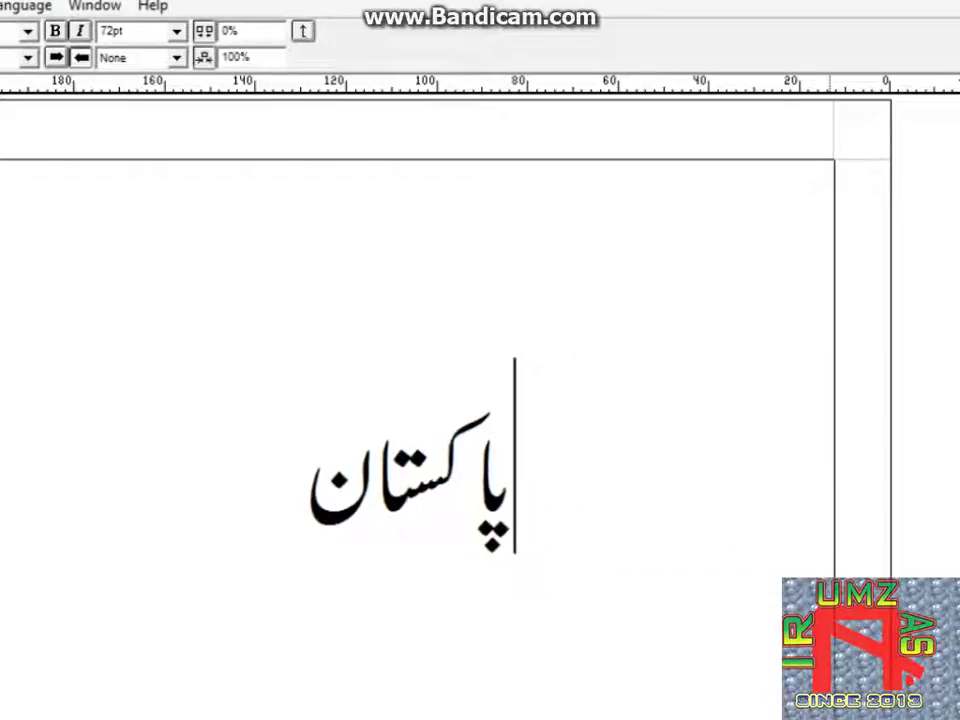
key(Right)
key(Right)
key(Right)
key(Right)
key(Right)
key(Right)
key(Right)
key(Right)
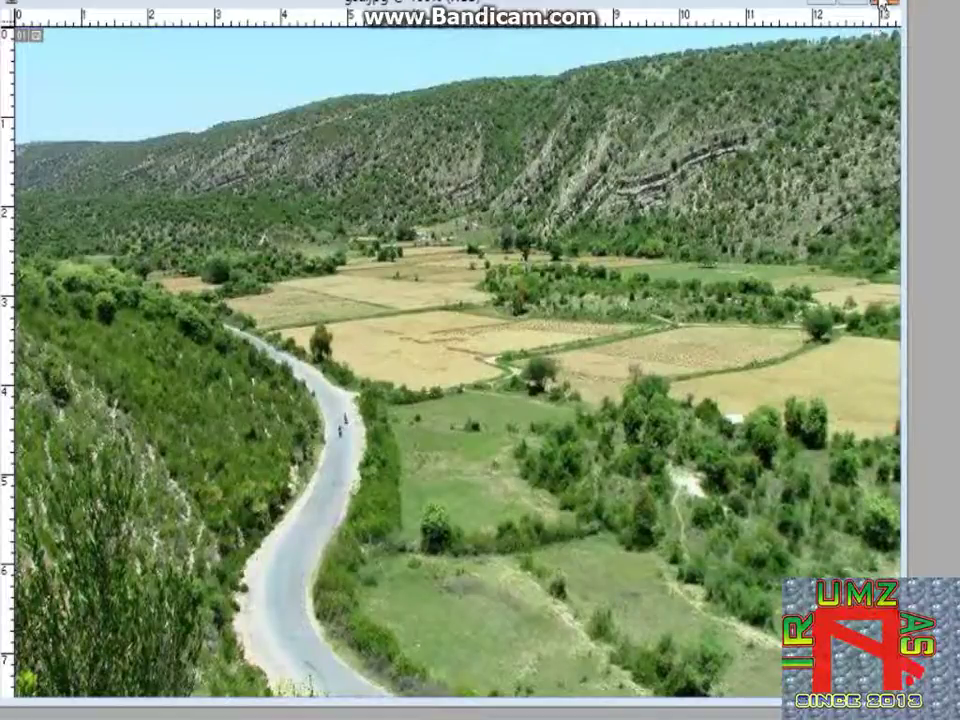
Create a new white 1366×768 pixel, 72 ppi RGB image with Ctrl+N
key(ctrl+n)
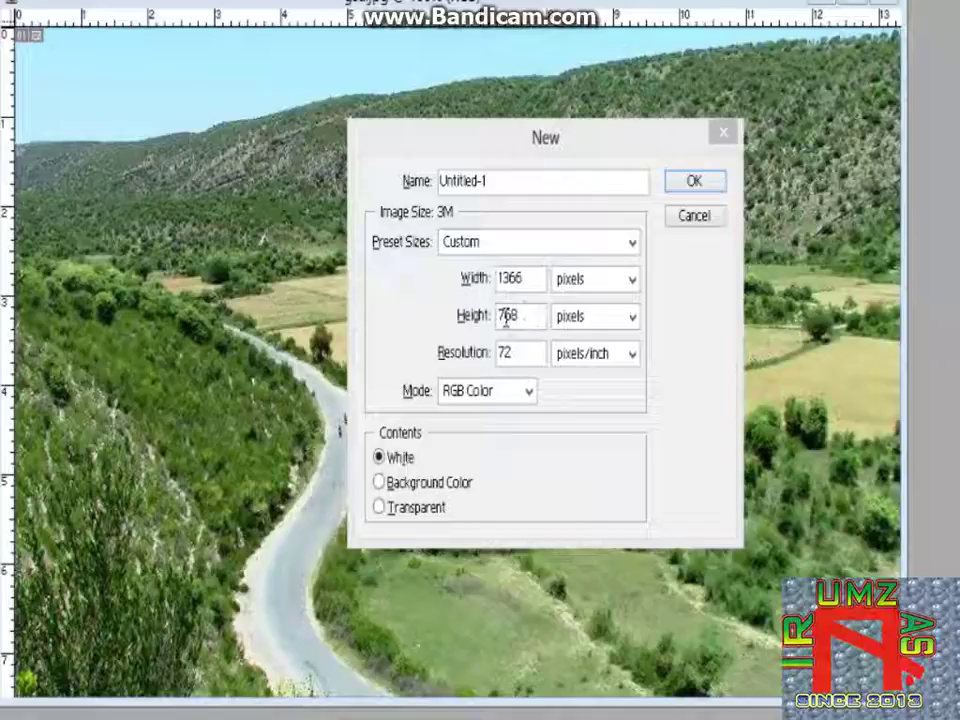
click(685, 188)
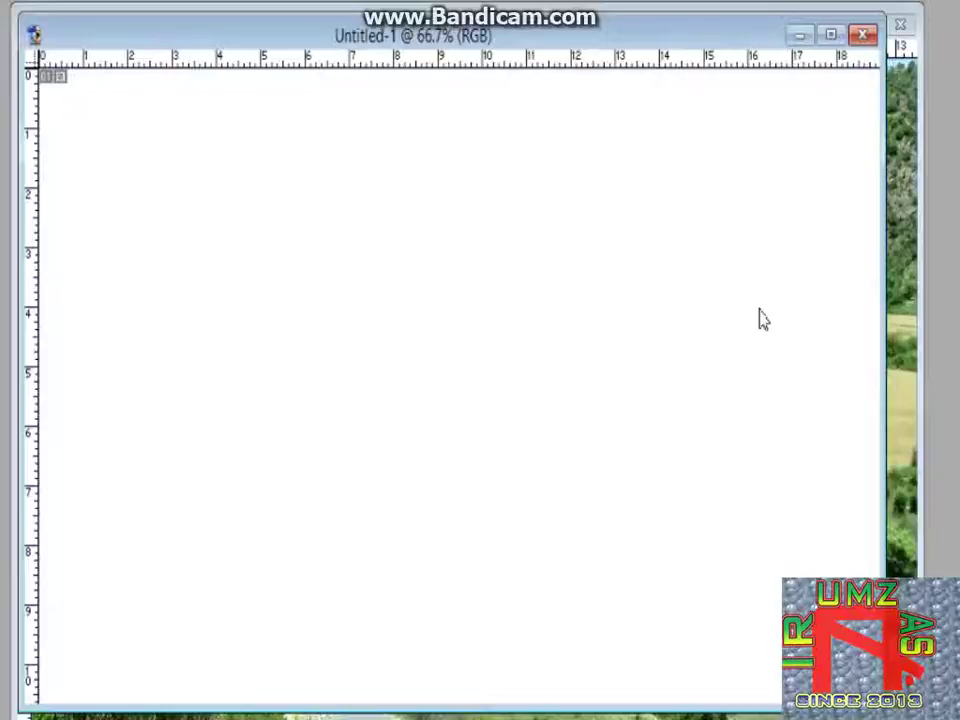
Paste the InPage screenshot into Untitled-1 and crop it around the word پاکستان
key(ctrl+v)
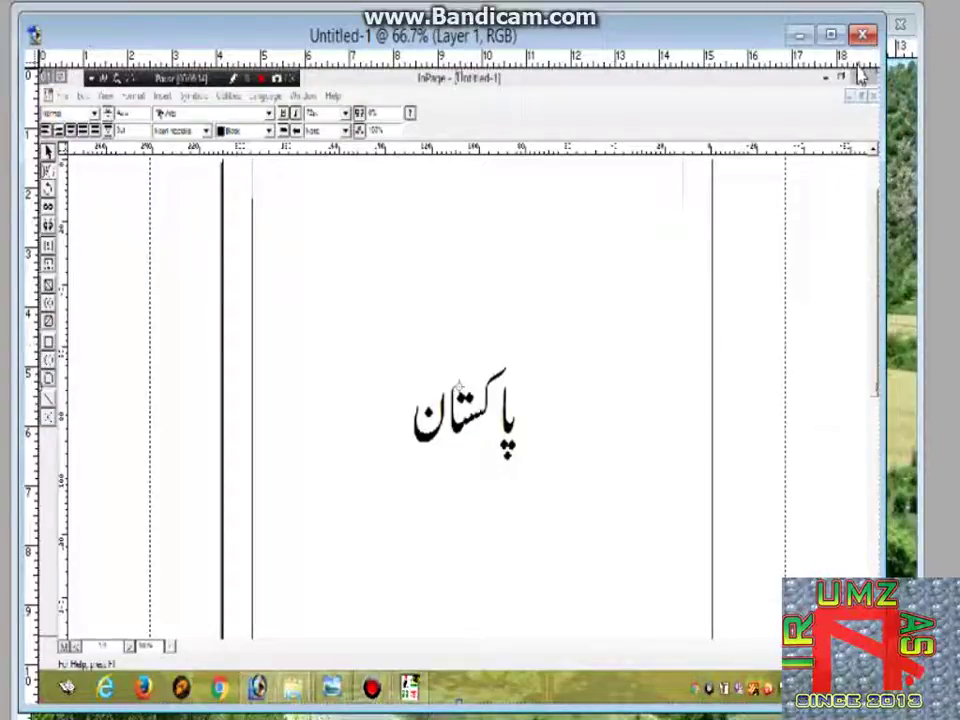
key(Tab)
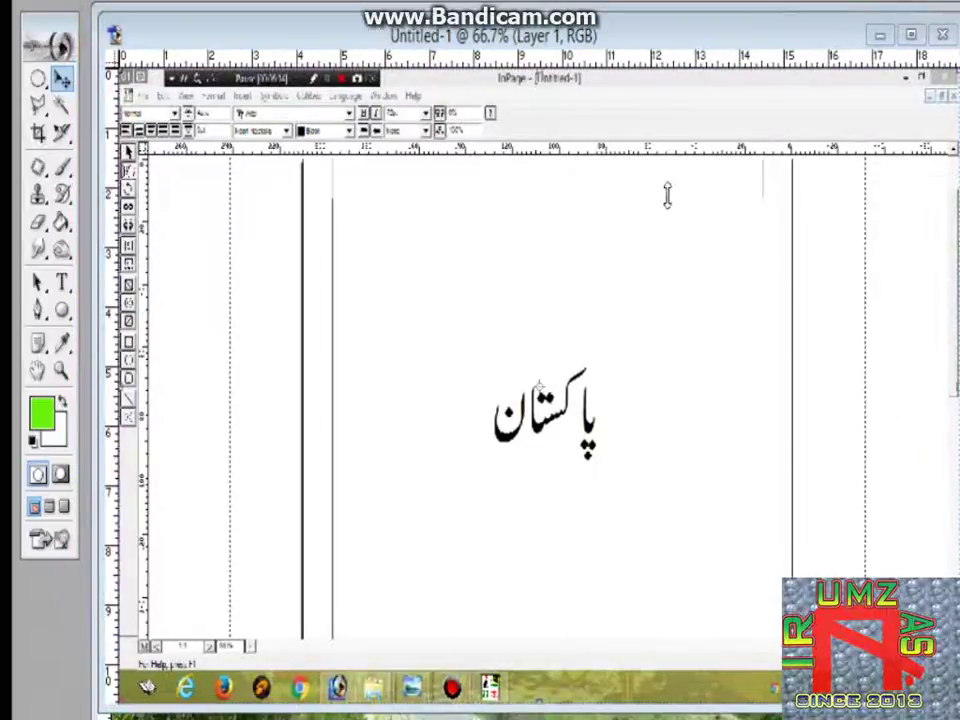
click(38, 134)
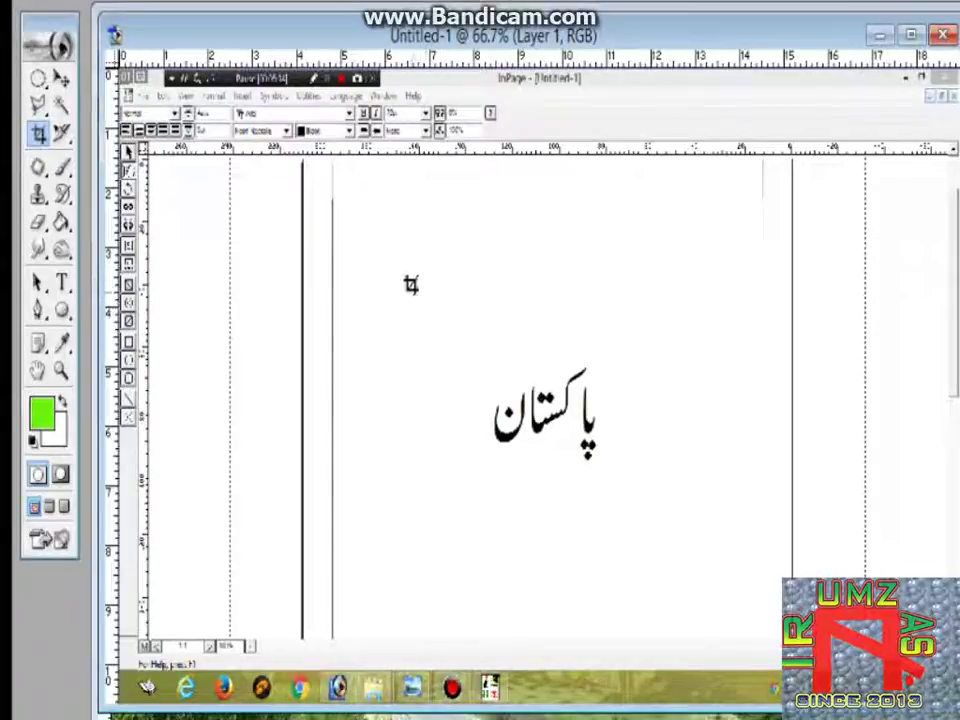
drag(409, 266, 684, 519)
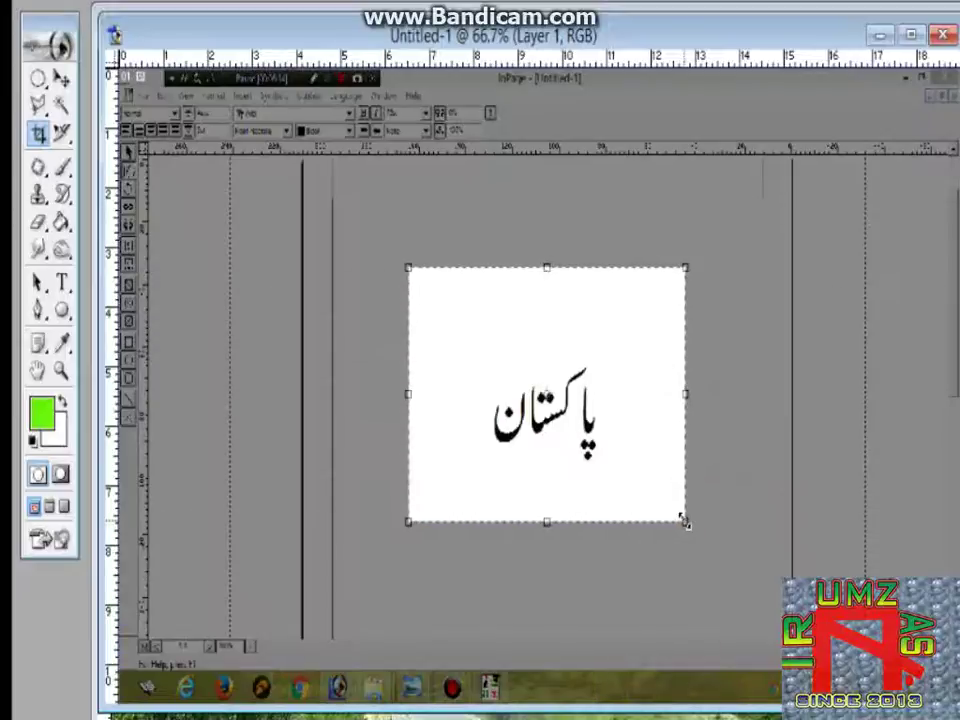
double_click(684, 516)
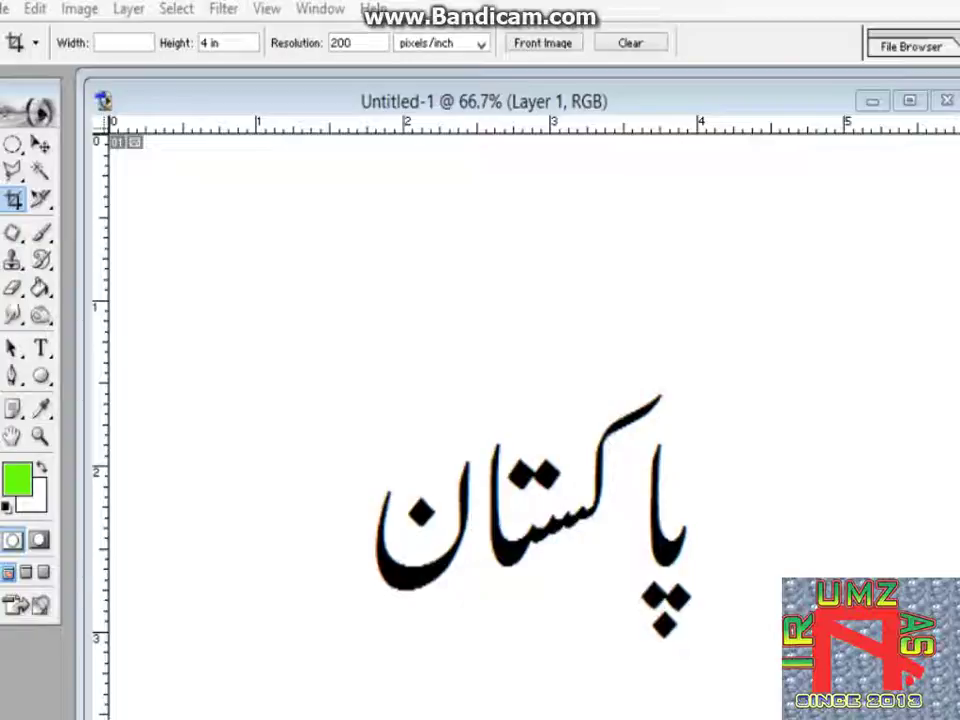
Select the black پاکستان lettering using Color Range set to Shadows, then copy it
click(181, 12)
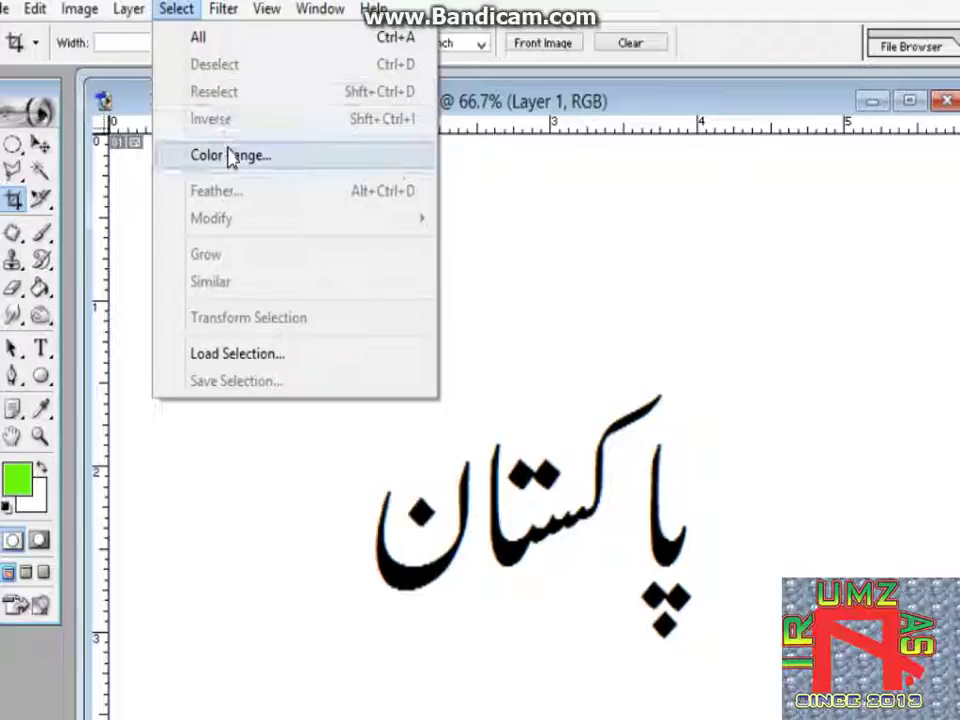
click(233, 158)
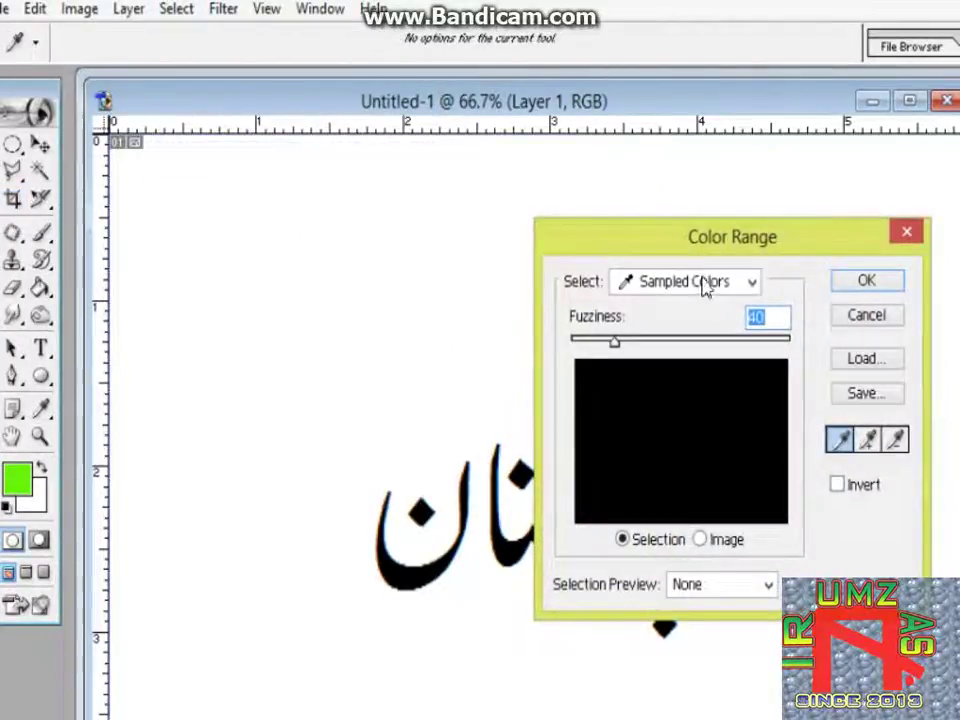
click(752, 284)
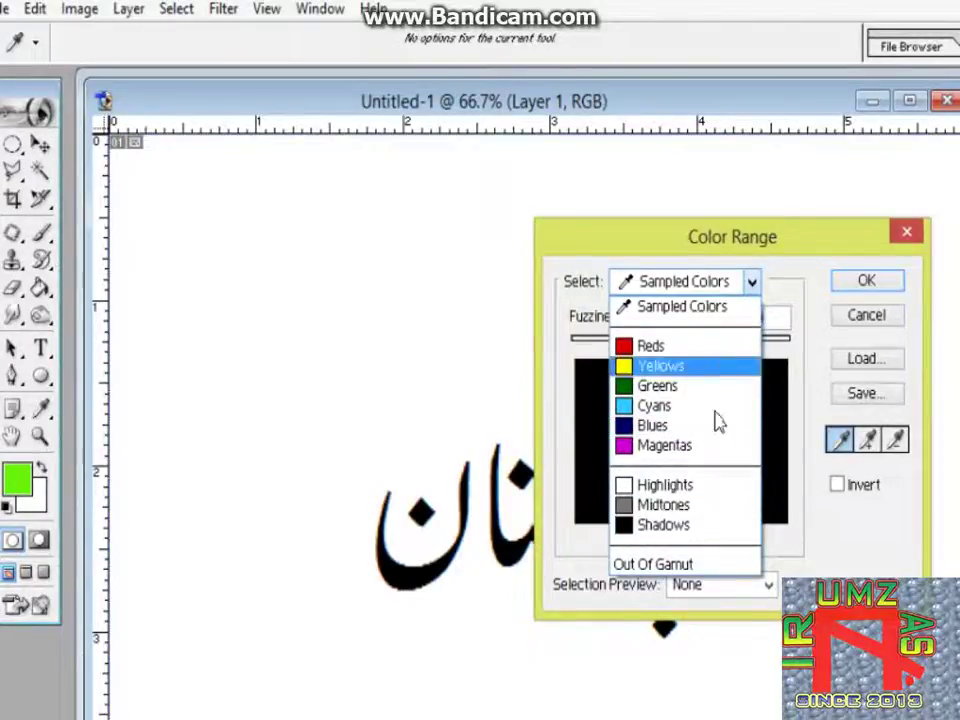
click(713, 531)
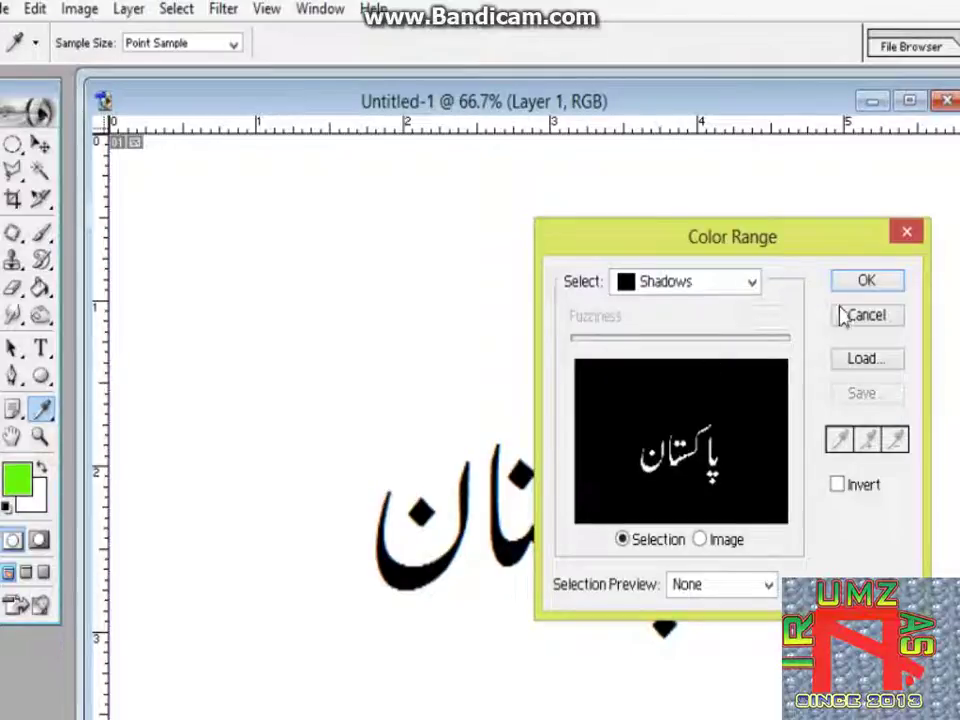
click(862, 284)
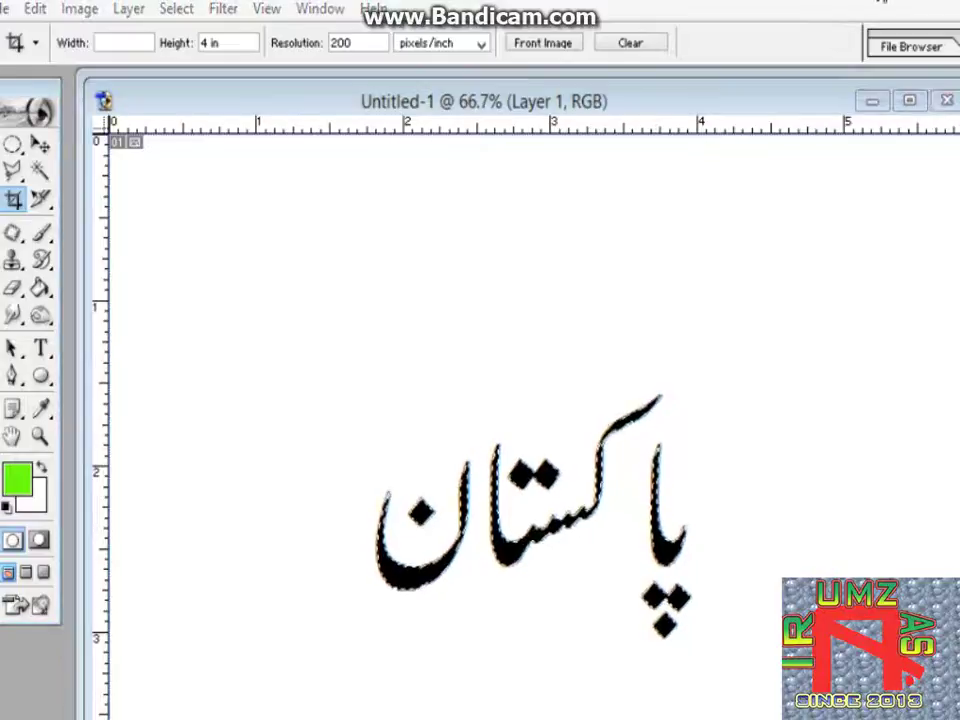
key(ctrl+d)
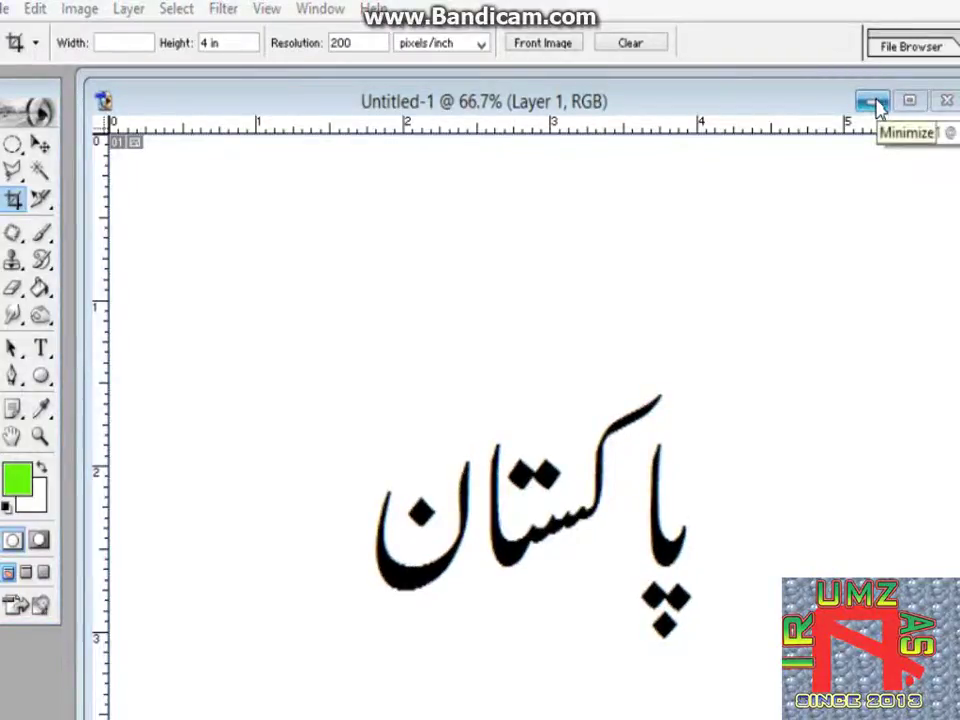
Minimize Untitled-1 and paste the black Urdu lettering onto gsu.jpg as Layer 1
click(873, 102)
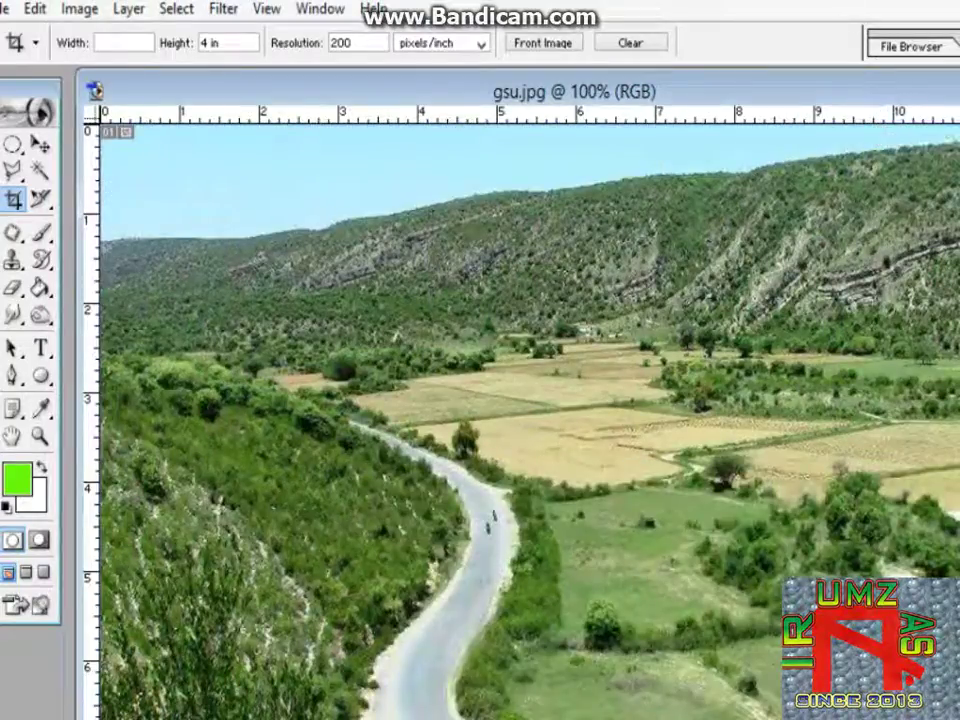
key(Tab)
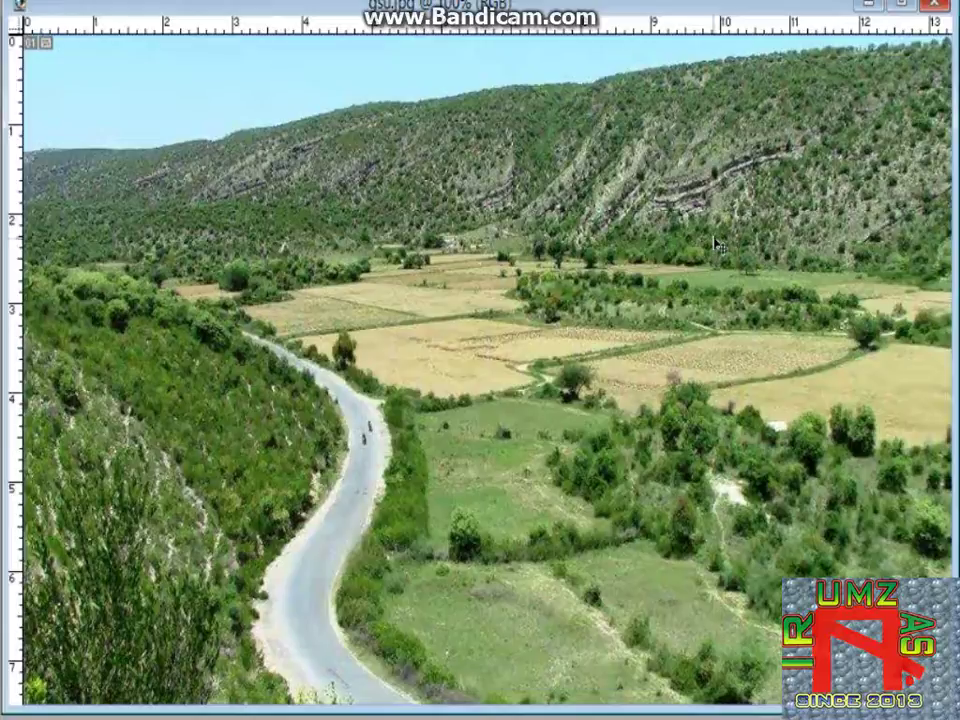
key(ctrl+v)
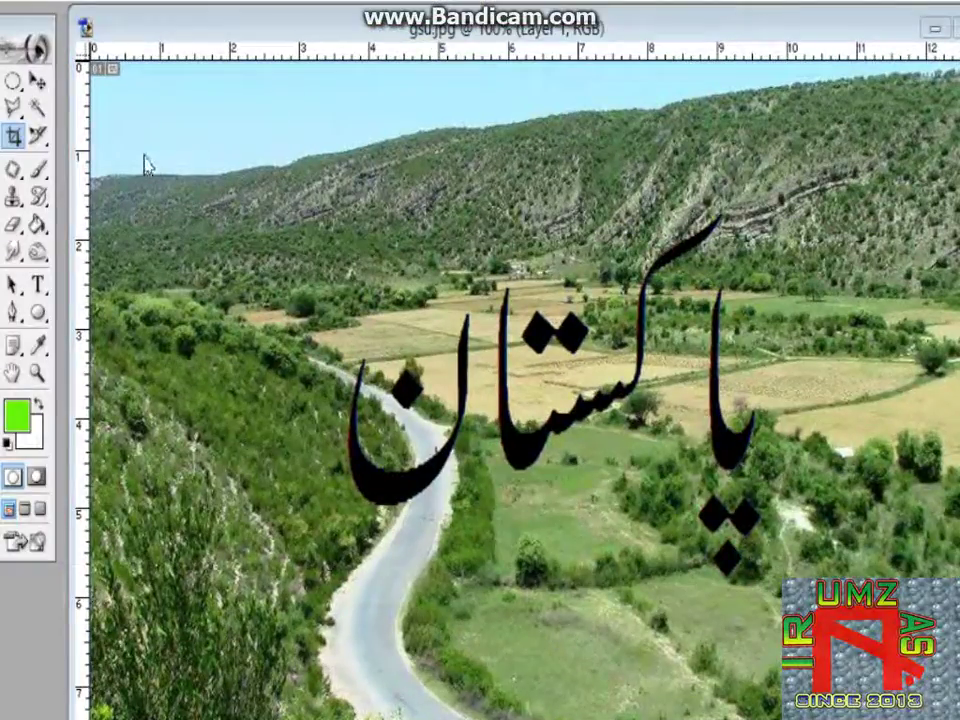
Move the Urdu word up and slightly left, then put it in Free Transform
click(37, 84)
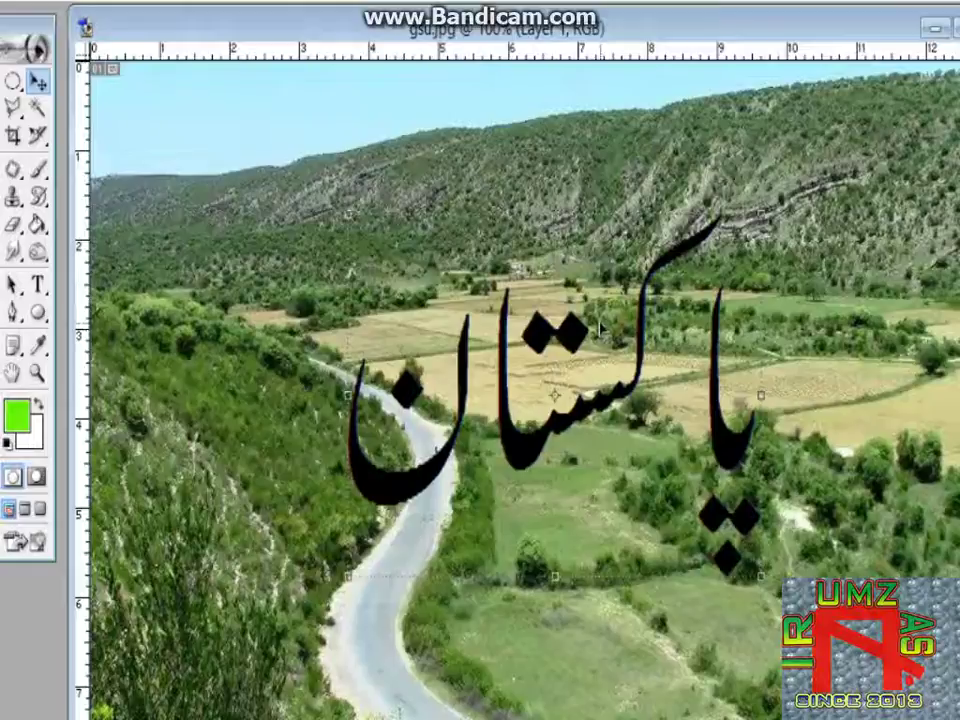
drag(600, 327, 577, 242)
key(ctrl+t)
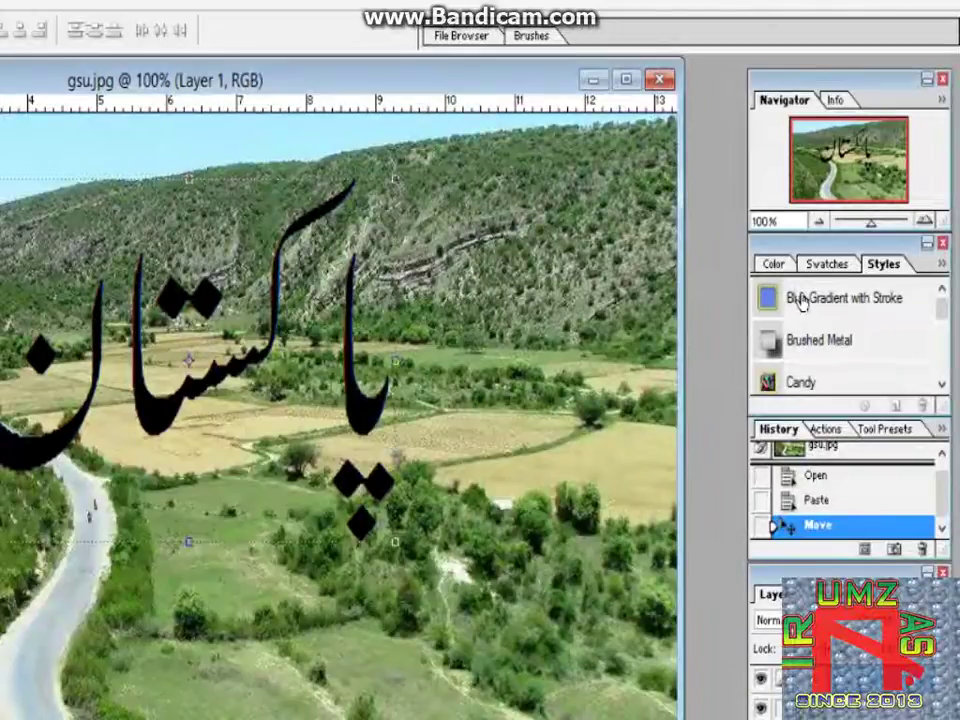
Preview the Blue Gradient with Stroke, Candy, Chrome - Polished and Chromed Satin styles on the Urdu word
click(800, 305)
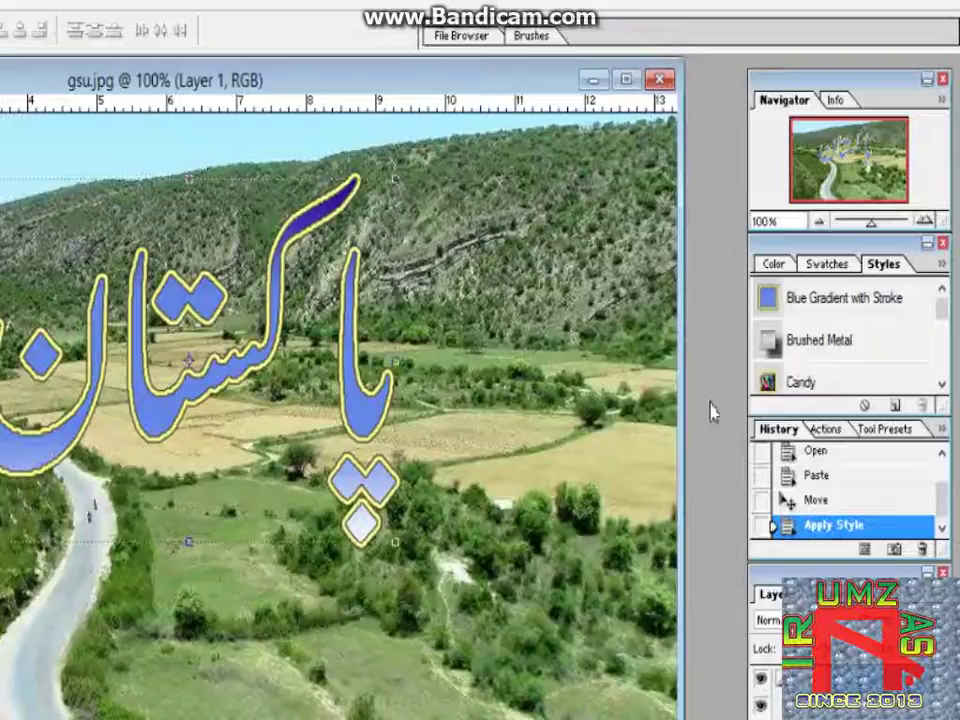
click(941, 385)
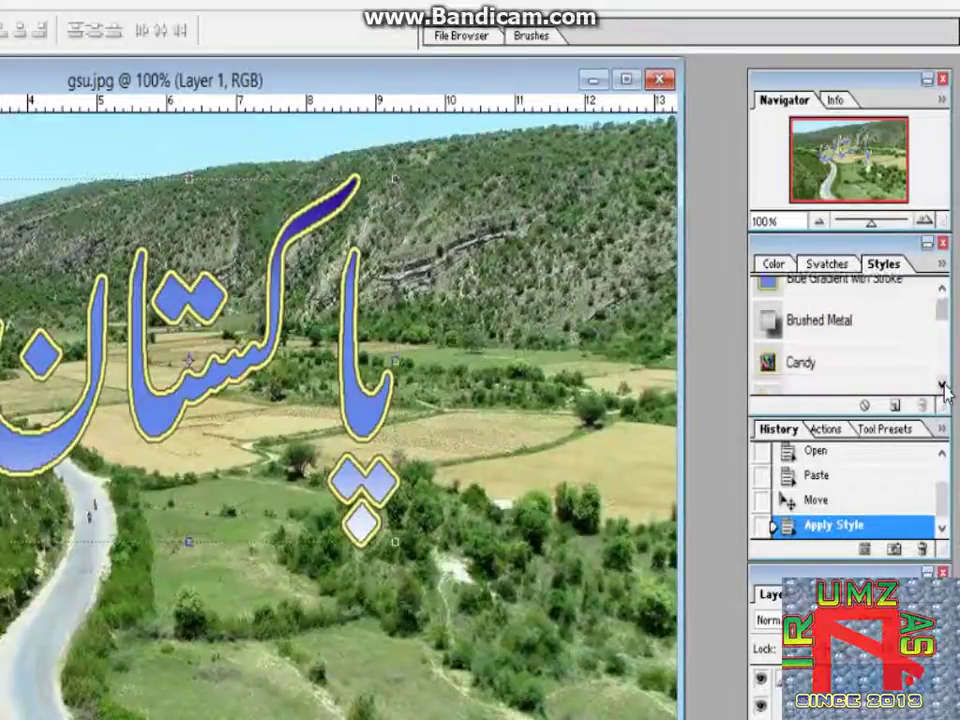
click(913, 375)
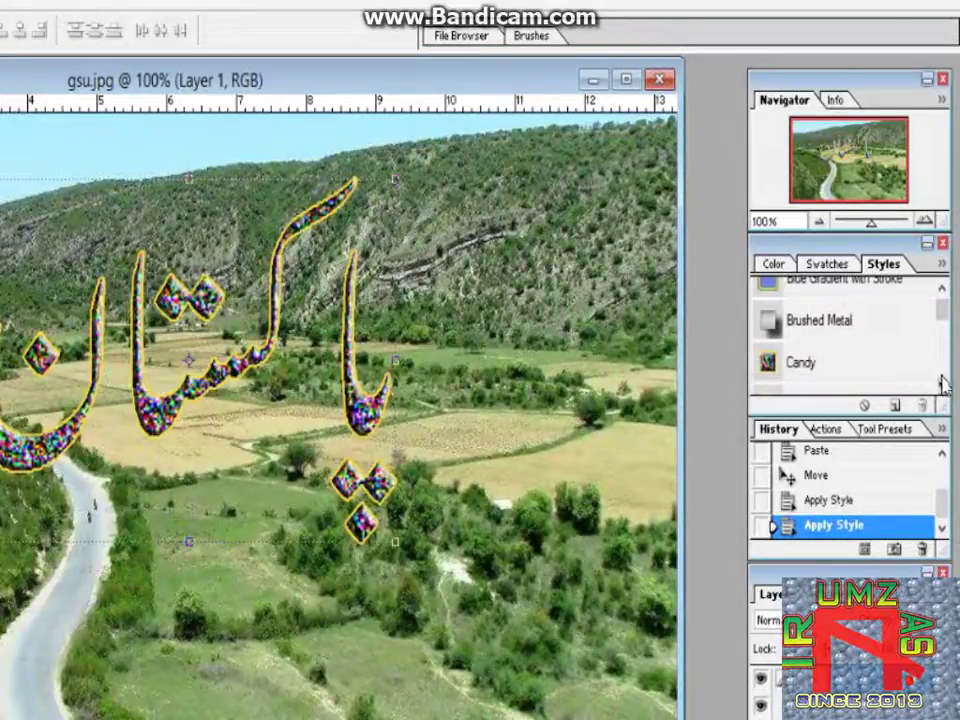
scroll(941, 385, down, 4)
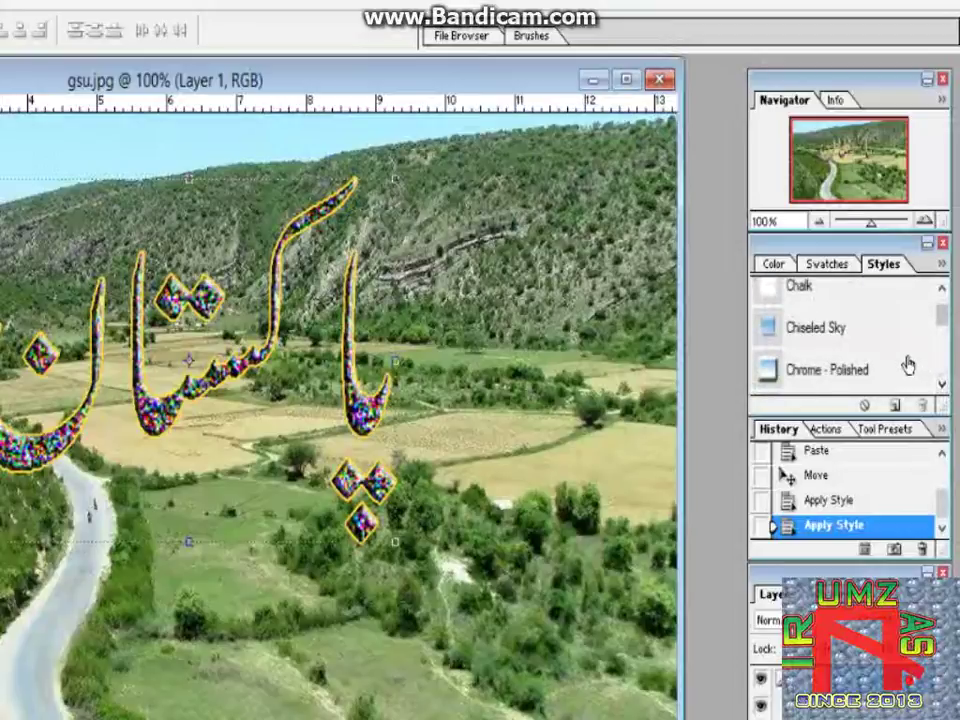
click(908, 368)
scroll(942, 388, down, 3)
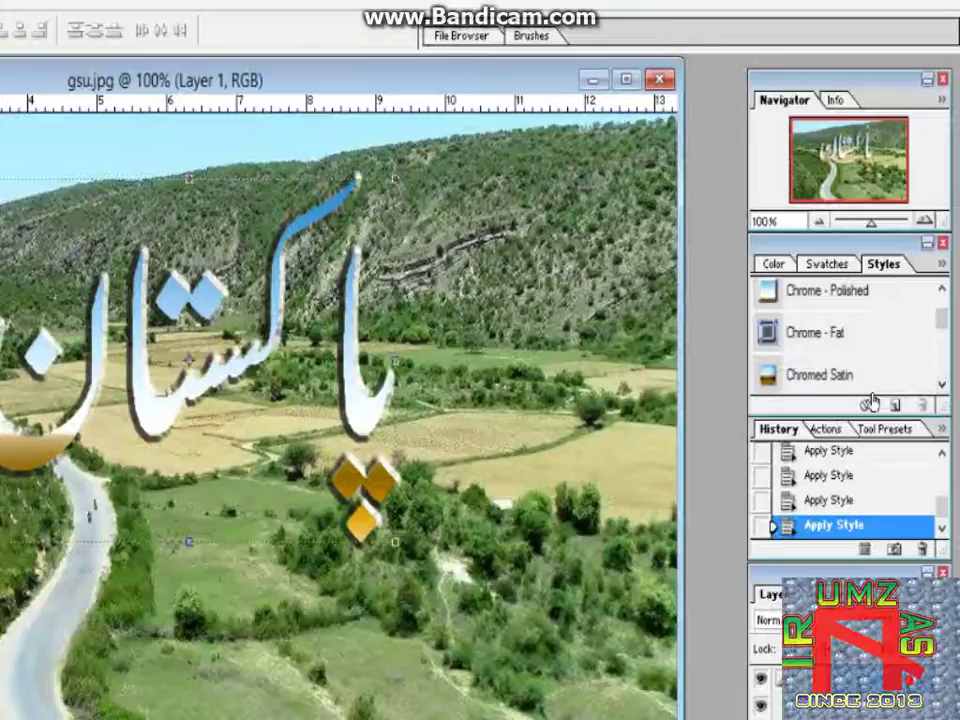
click(870, 386)
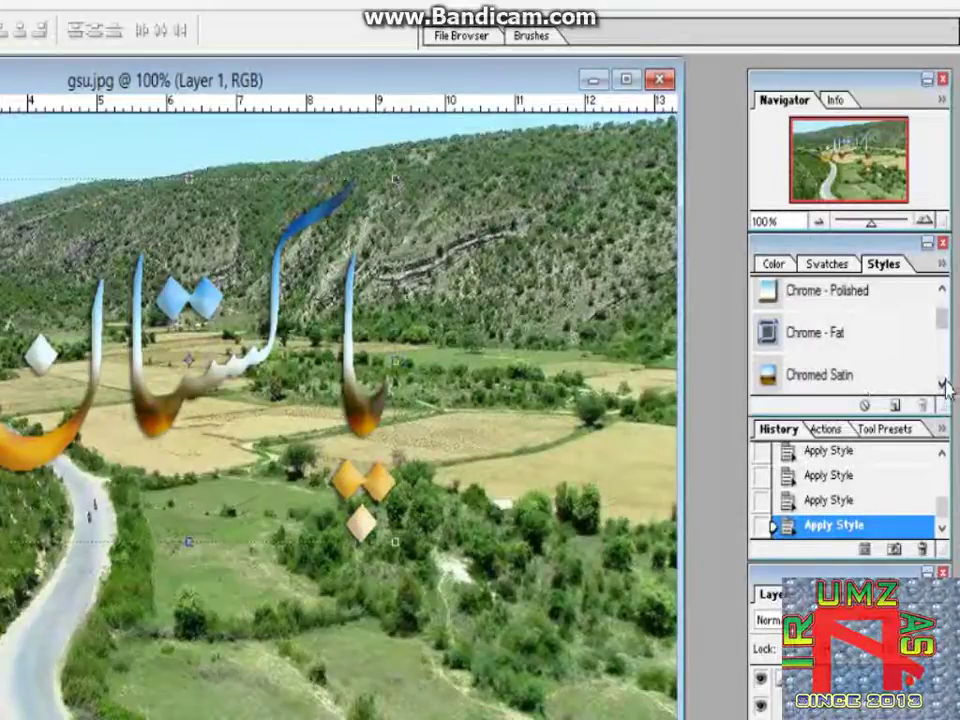
scroll(942, 386, down, 4)
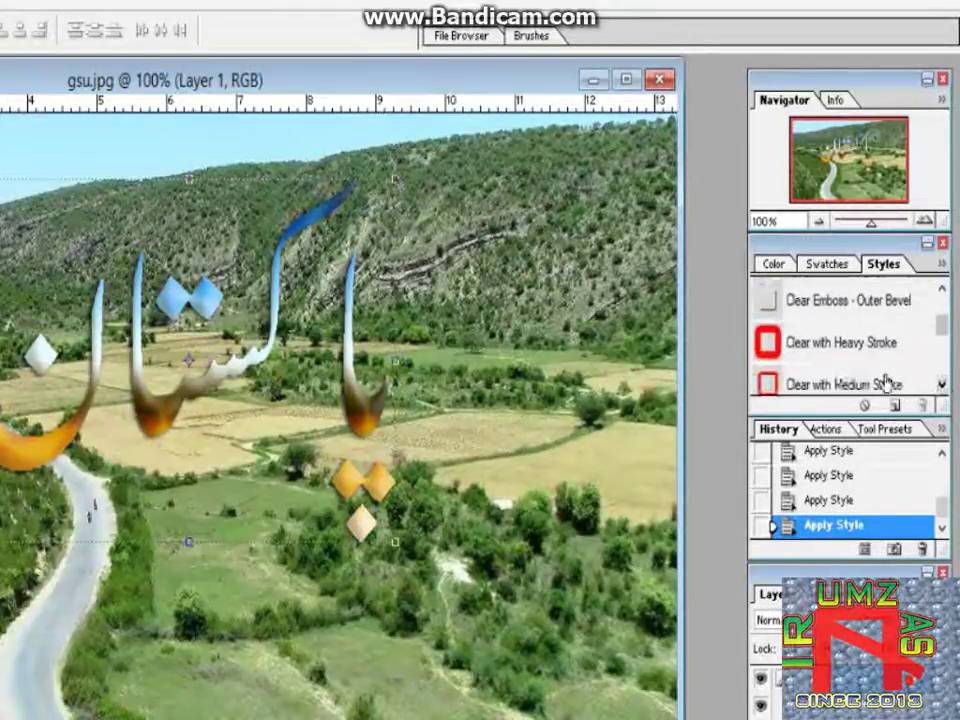
Try Clear with Heavy Stroke, cancel a new style, then apply Fat Black and White
click(826, 343)
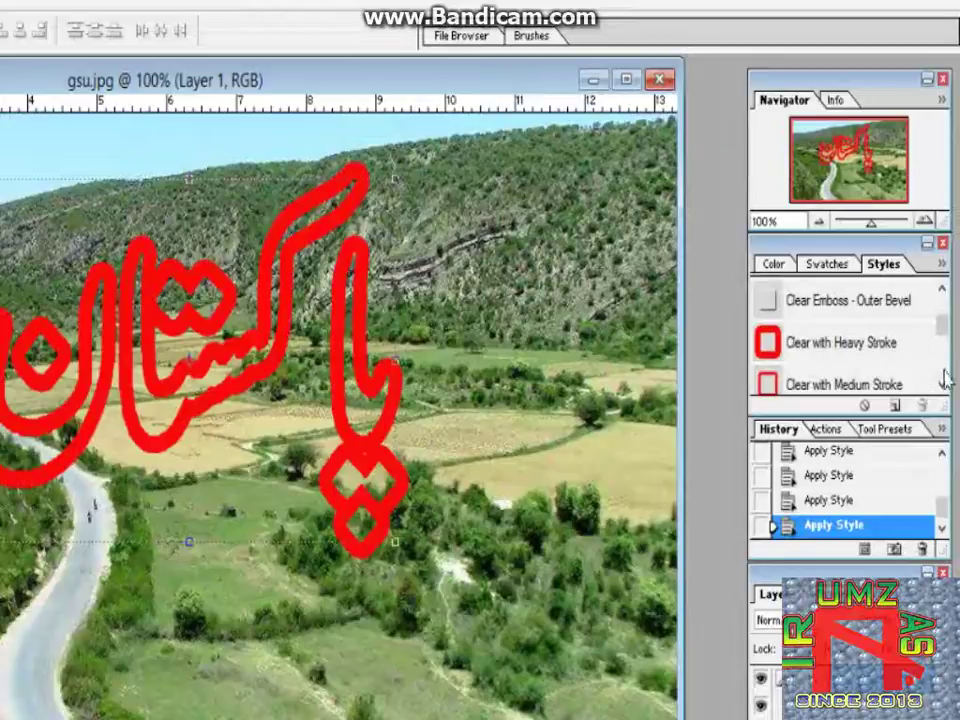
scroll(945, 386, down, 3)
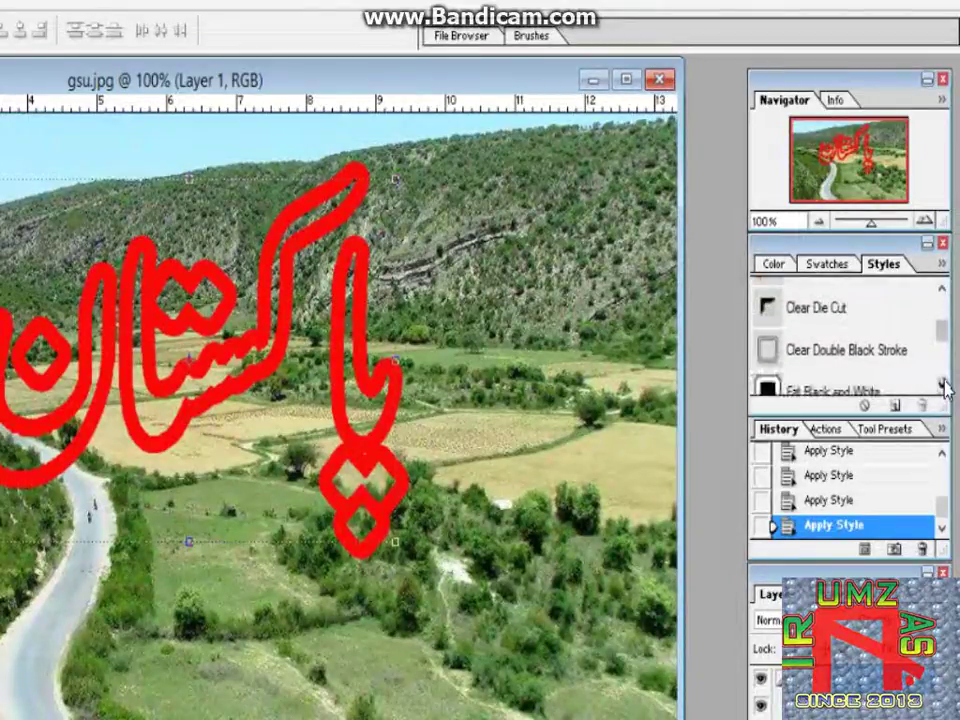
click(895, 404)
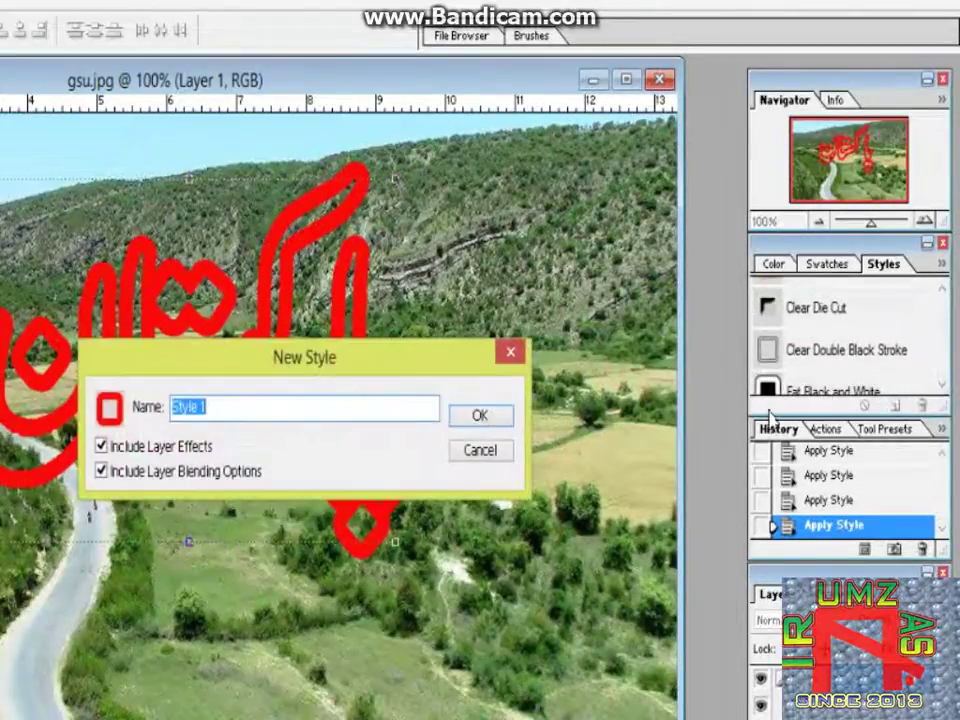
click(499, 455)
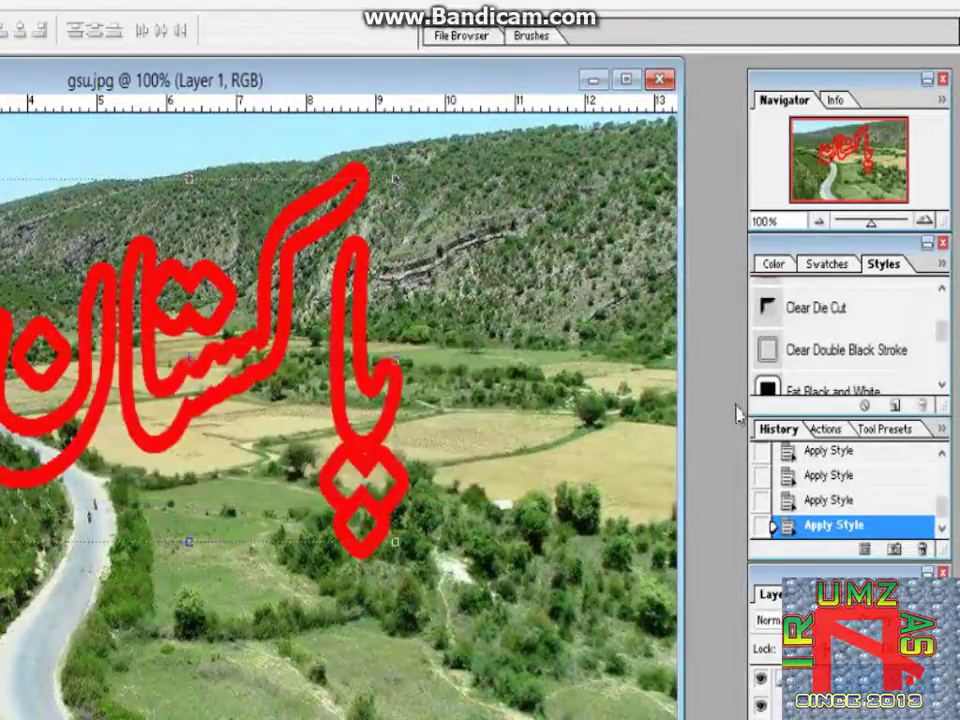
click(765, 390)
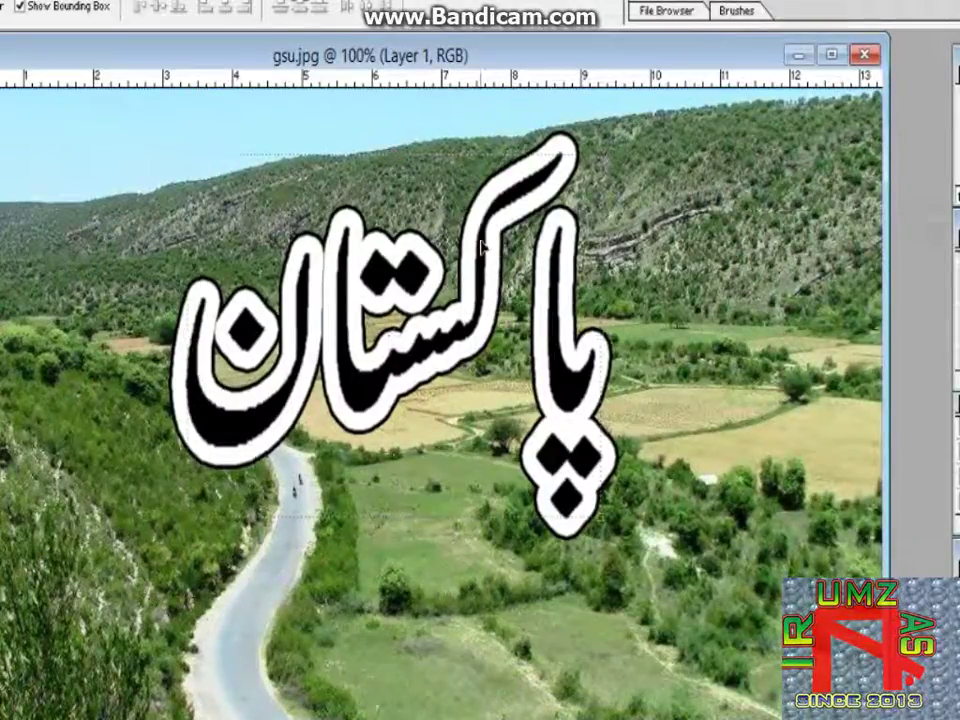
Tilt the outlined Urdu word into place, commit the transform, and bring up Save As
drag(362, 186, 486, 227)
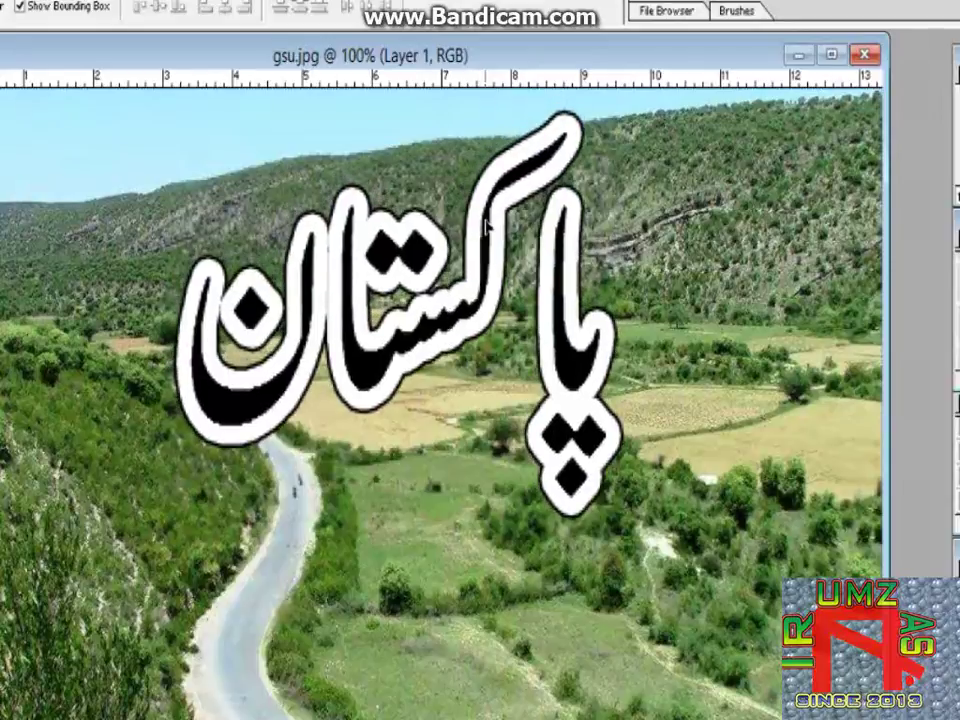
key(Return)
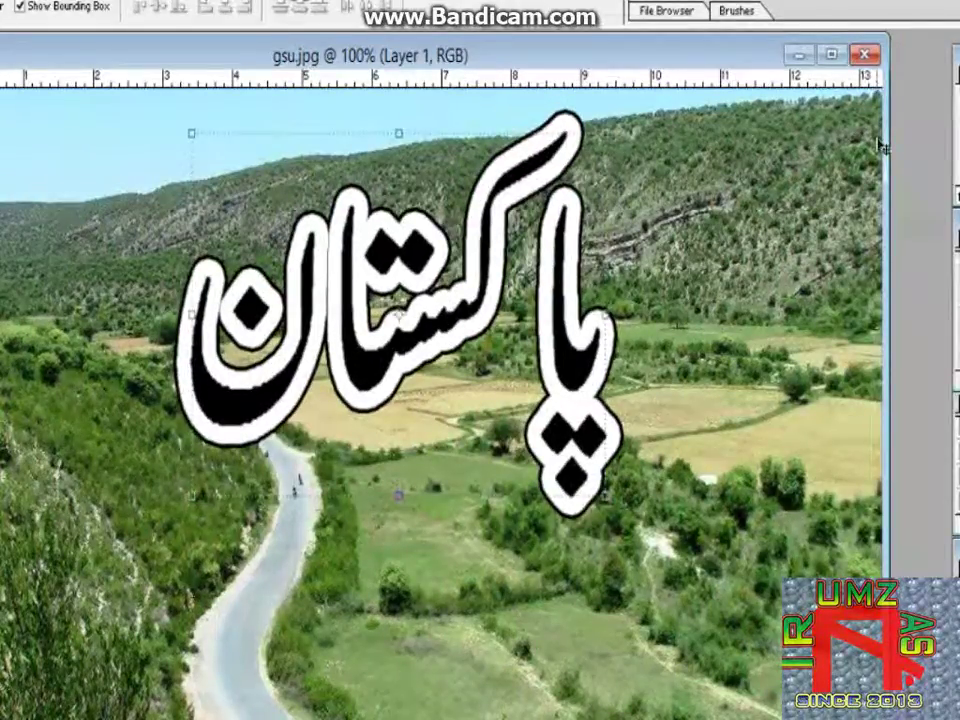
key(ctrl+shift+s)
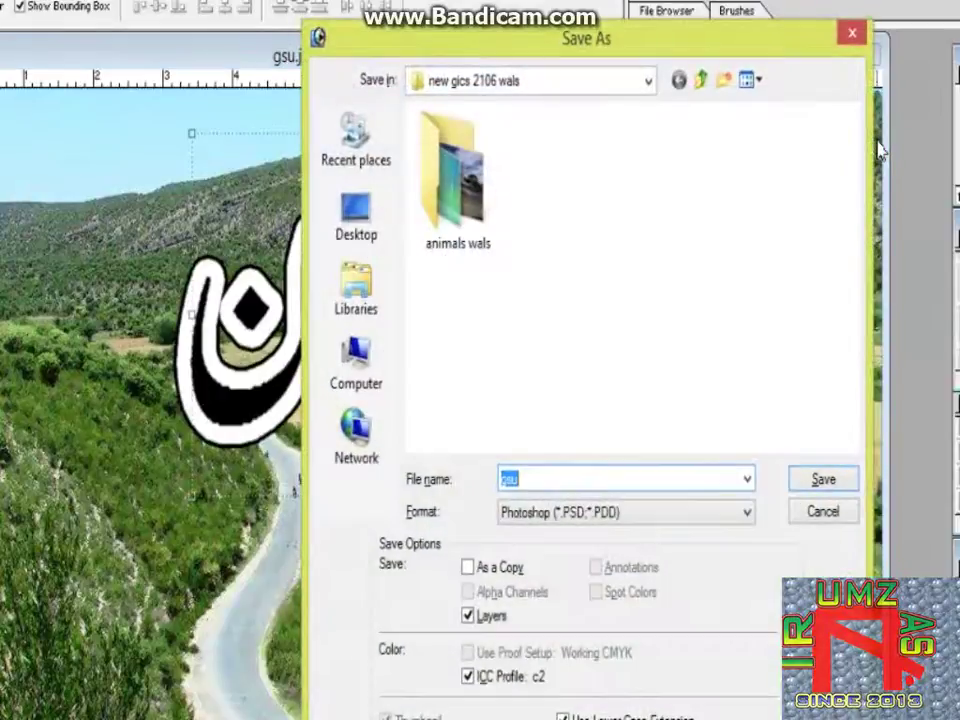
Save a JPEG copy named 'gsu copy.jpg' in the new gics 2106 wals folder
click(886, 4)
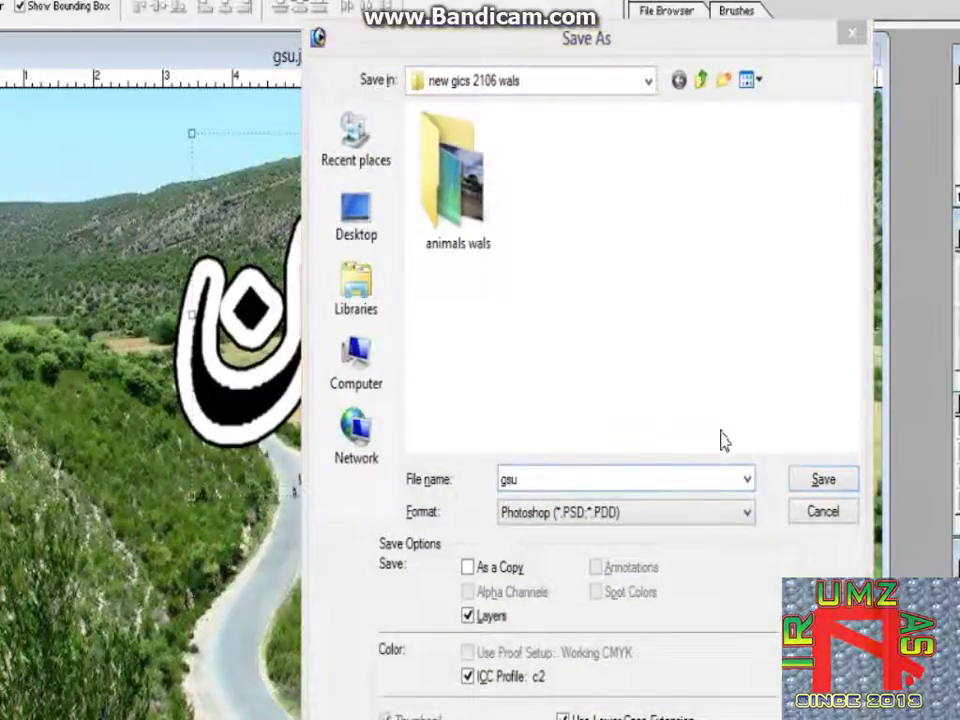
click(745, 482)
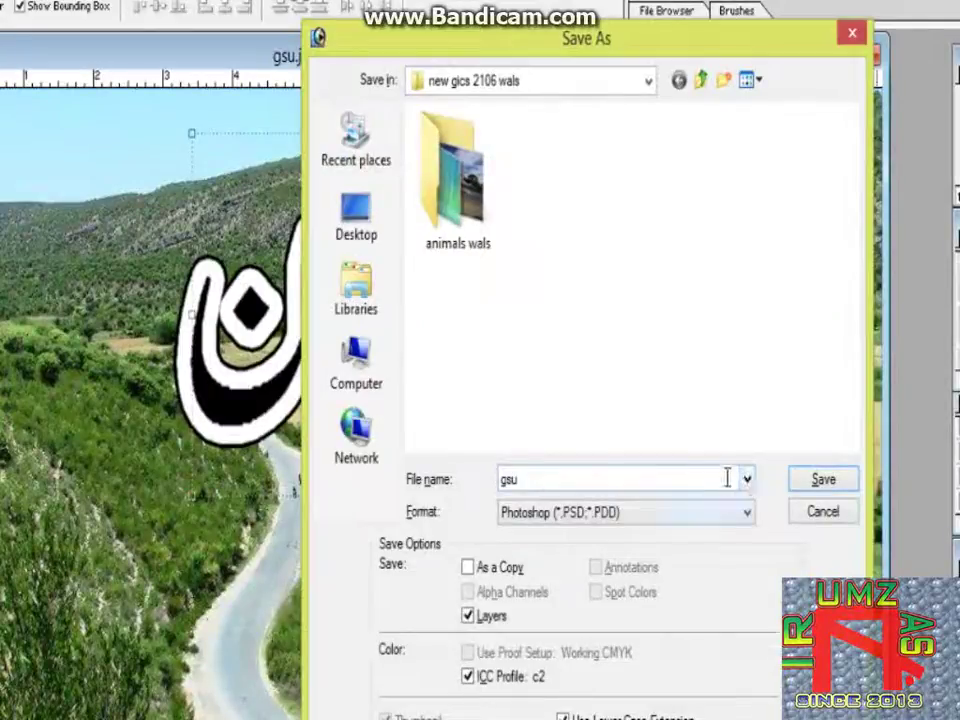
double_click(726, 478)
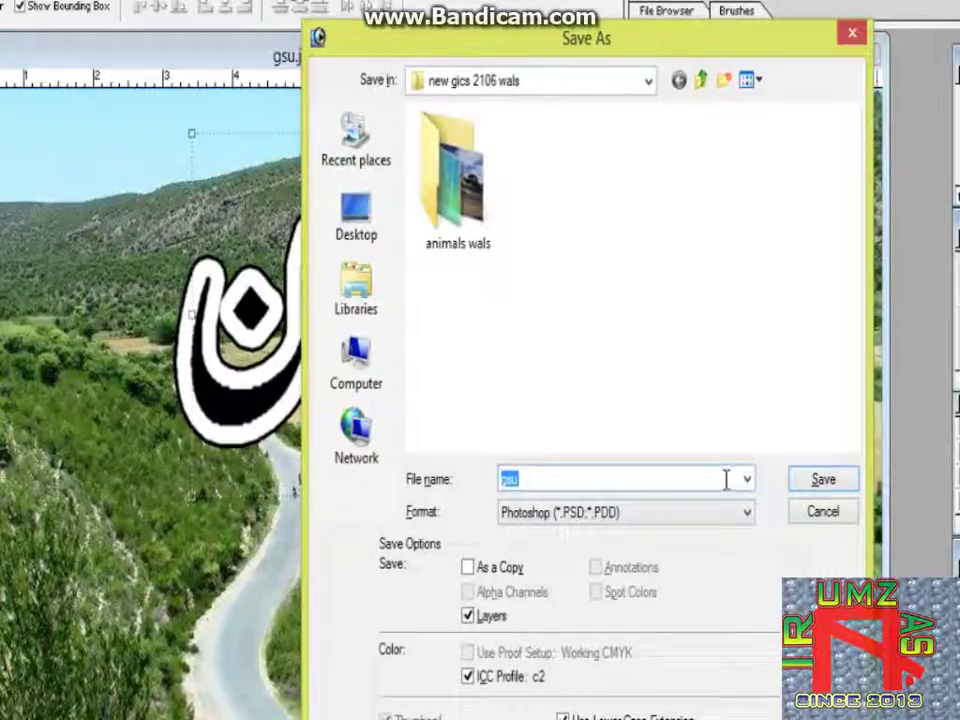
click(748, 518)
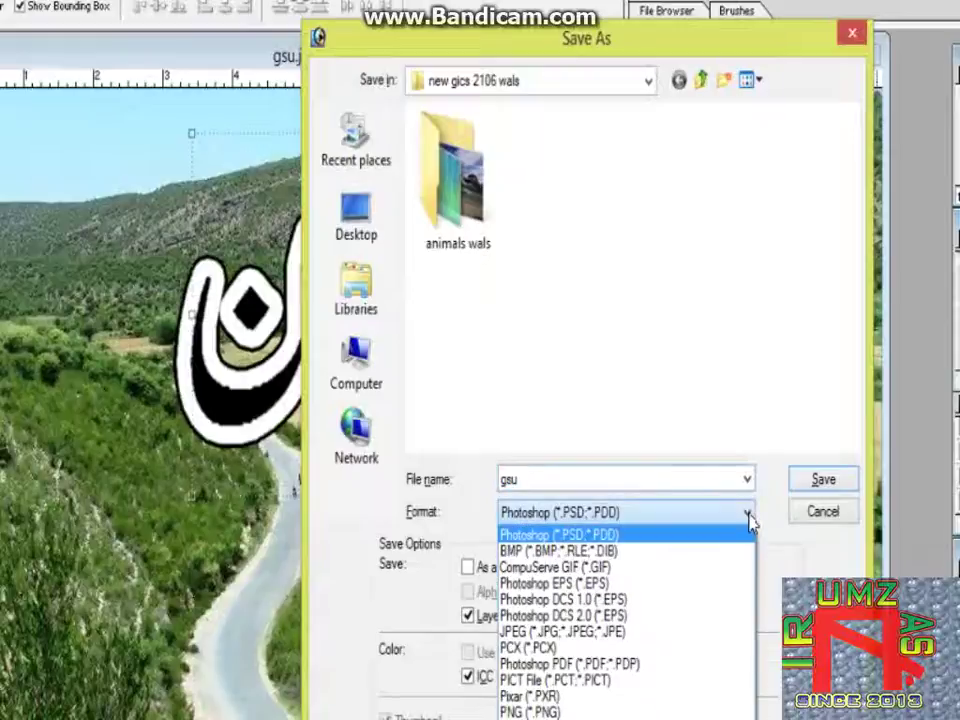
click(707, 632)
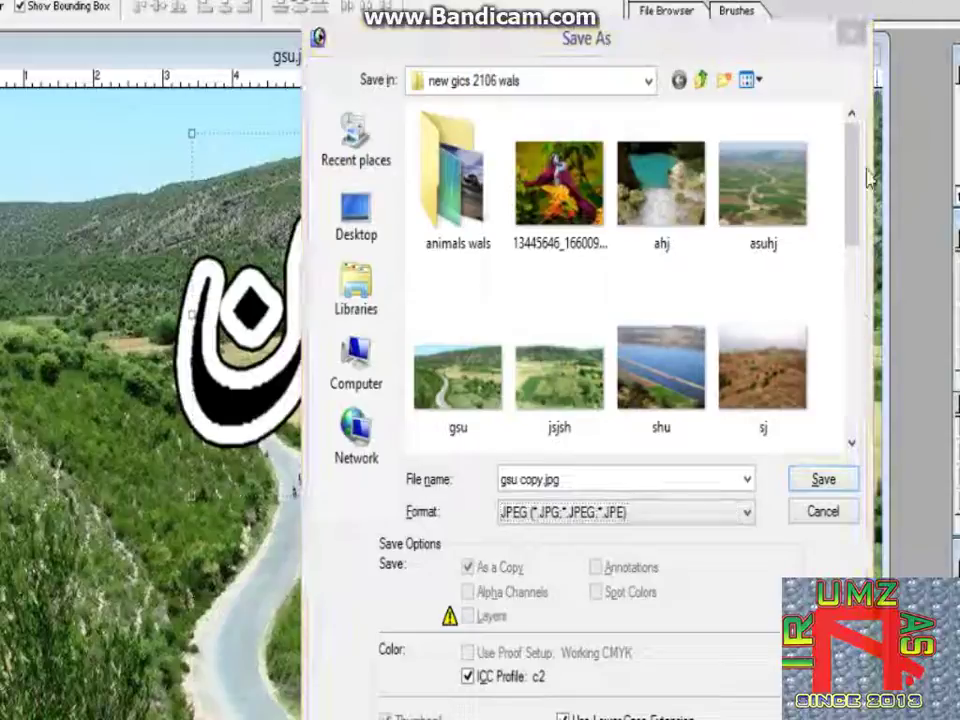
click(838, 514)
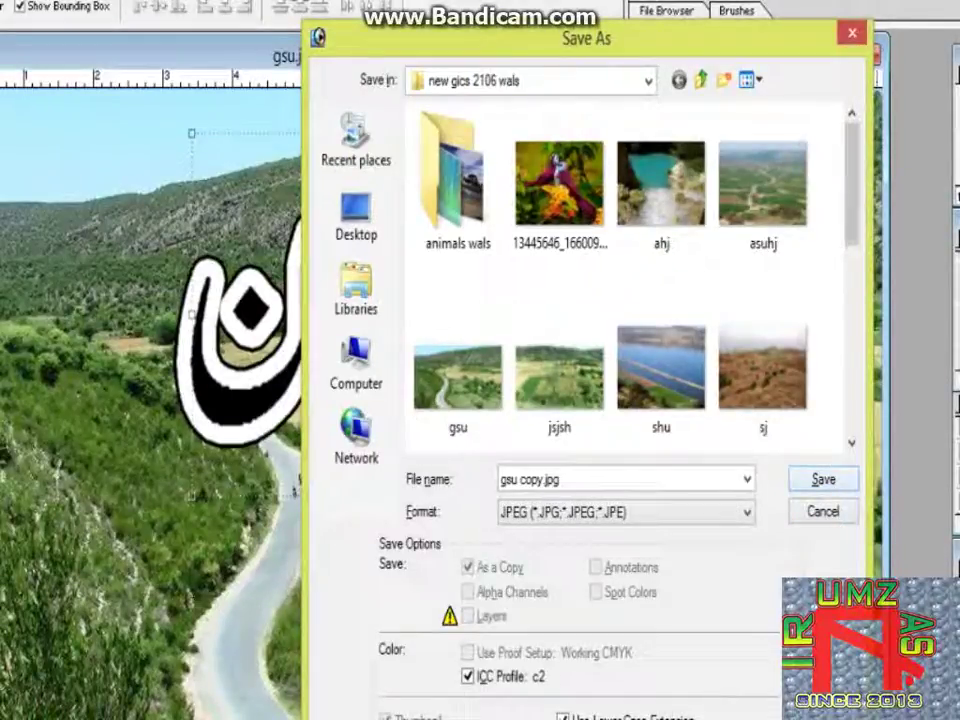
key(Return)
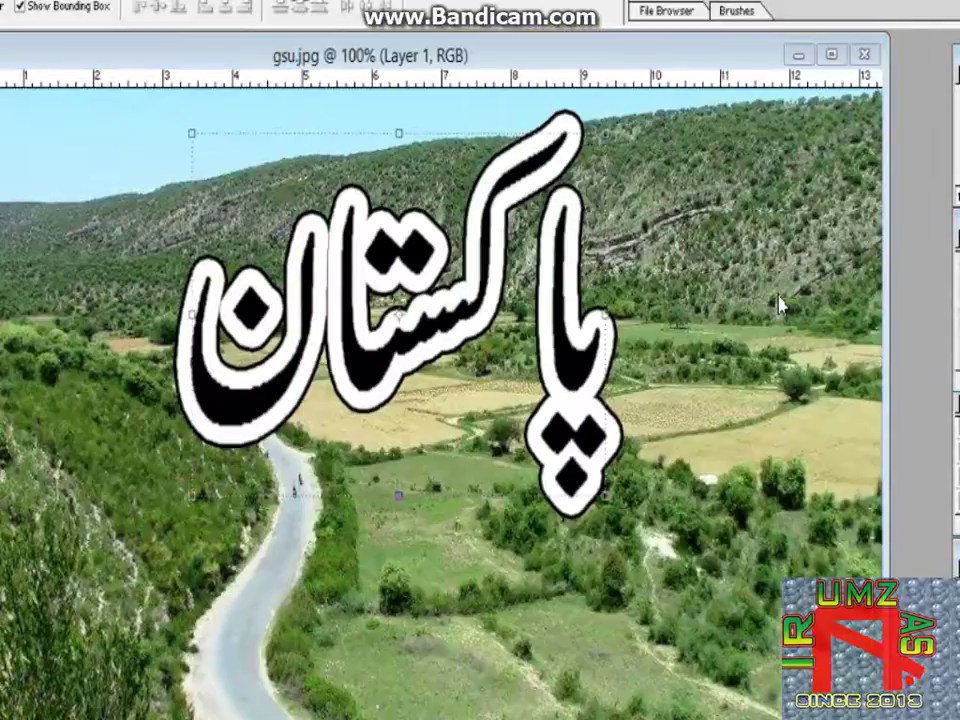